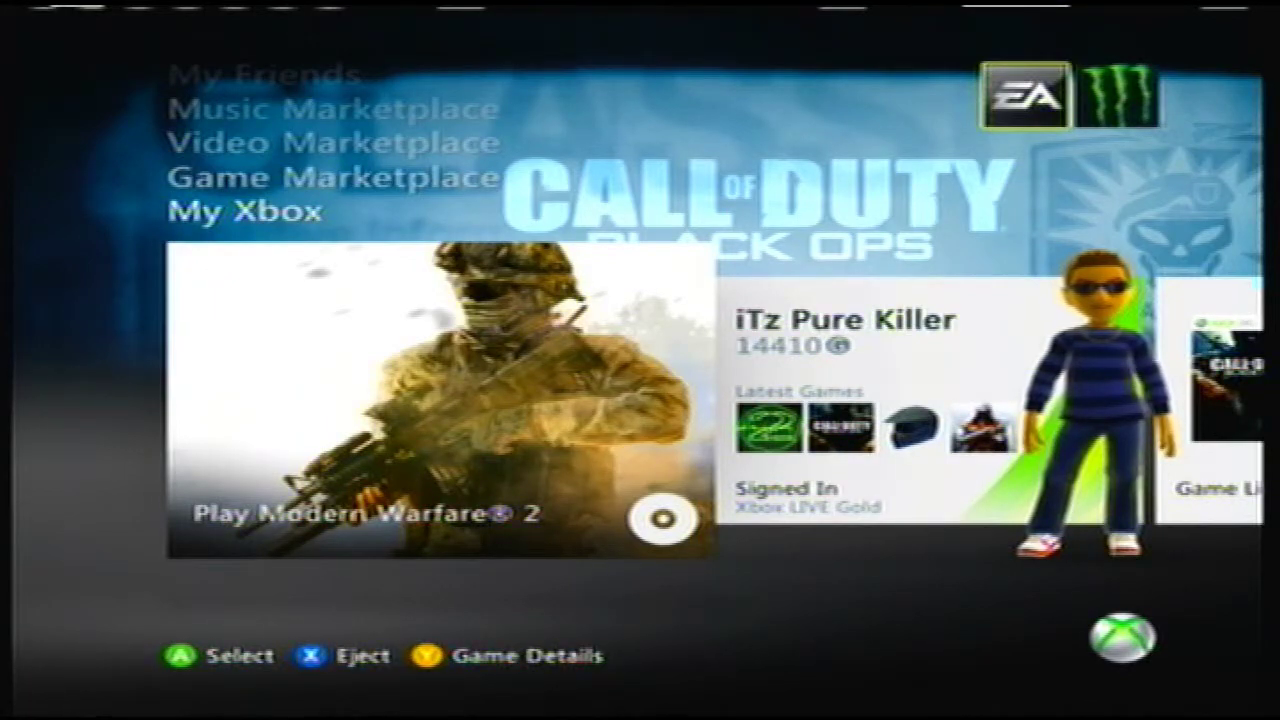
Step: Go to the My Xbox channel and open System Settings
key("Up")
key("Up")
key("Up")
key("Up")
key("Up")
key("Down")
key("Down")
key("Down")
key("Down")
key("Down")
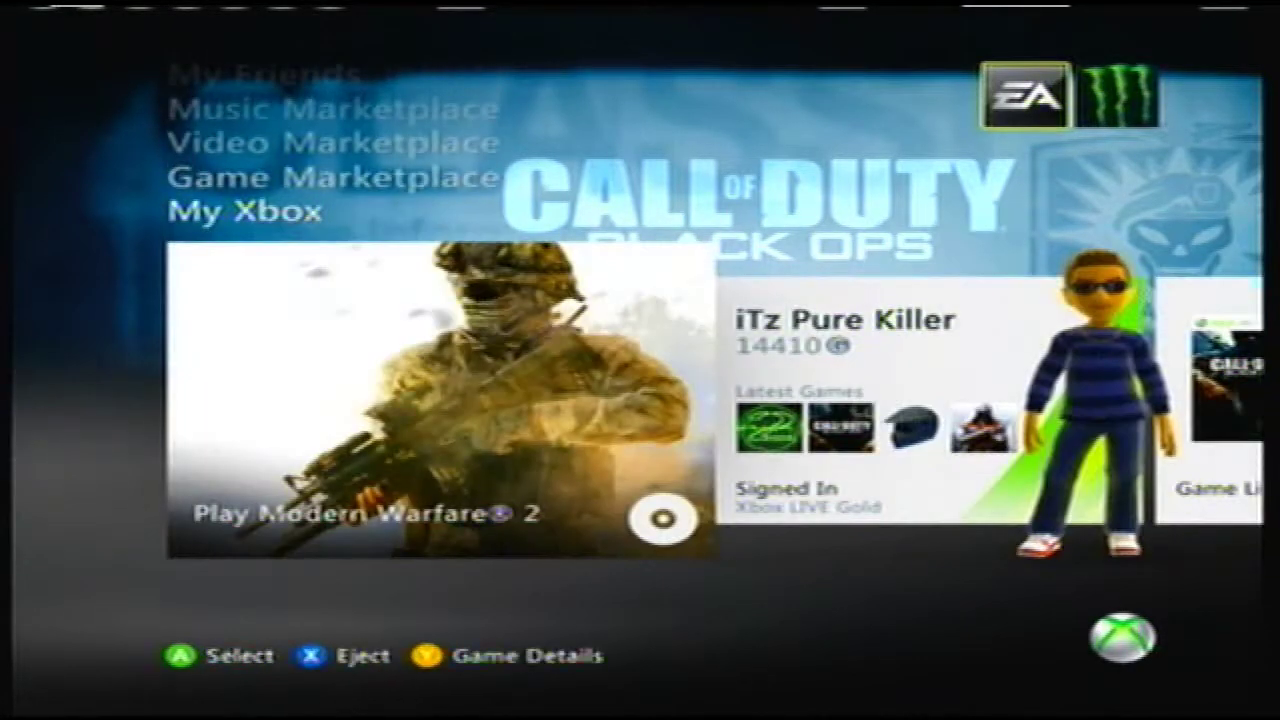
key("Right")
key("Right")
key("Right")
key("Right")
key("Right")
key("Right")
key("Right")
key("Right")
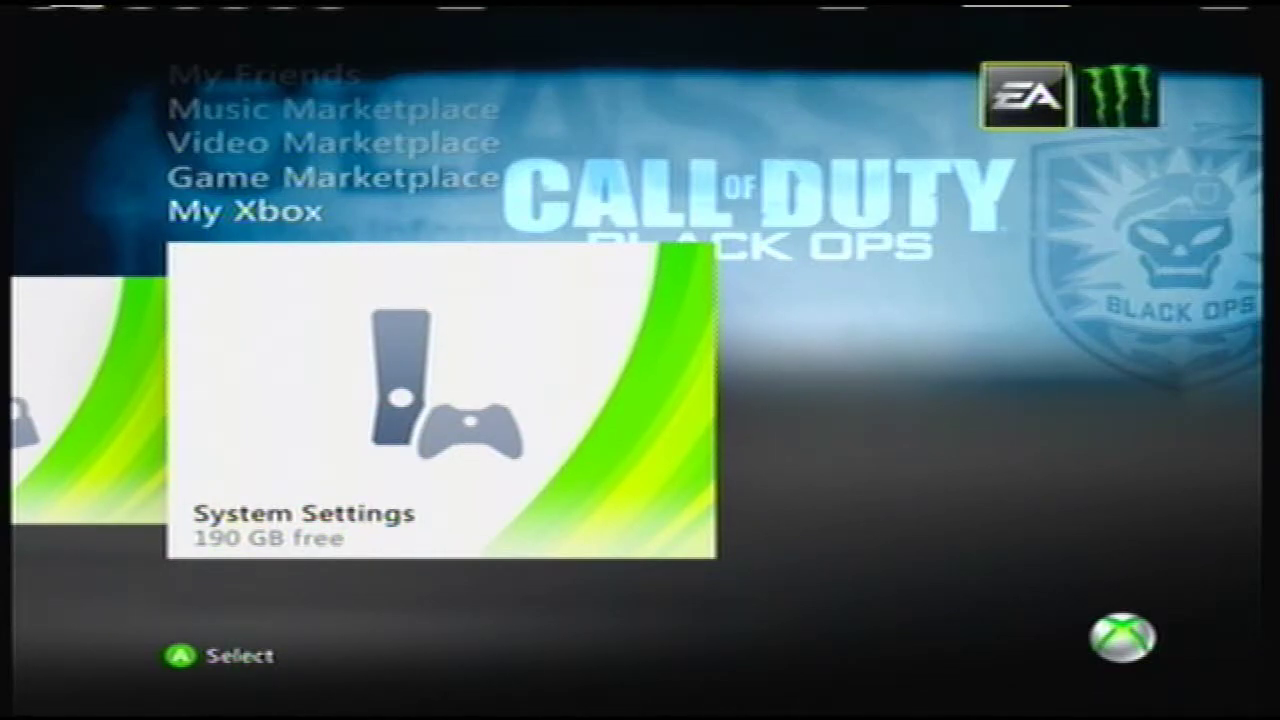
key("Return")
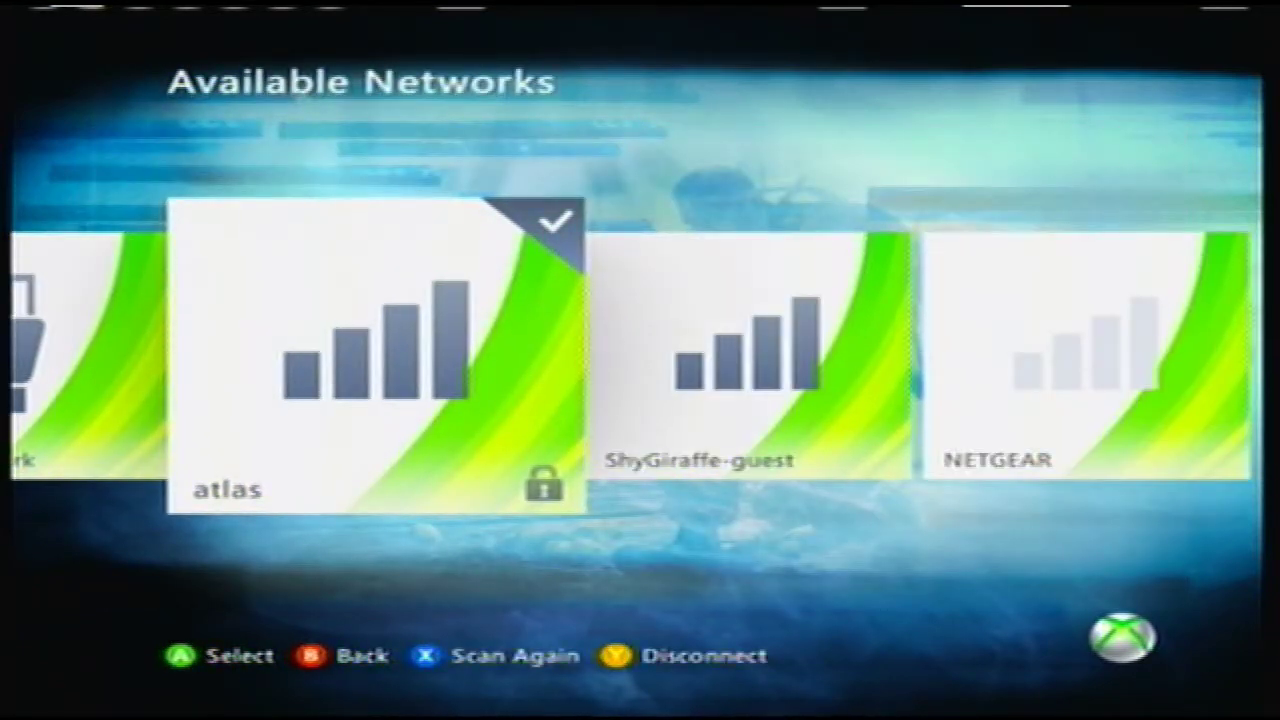
Step: Browse the available wireless networks, then open the atlas network's configuration
key("Left")
key("Right")
key("Right")
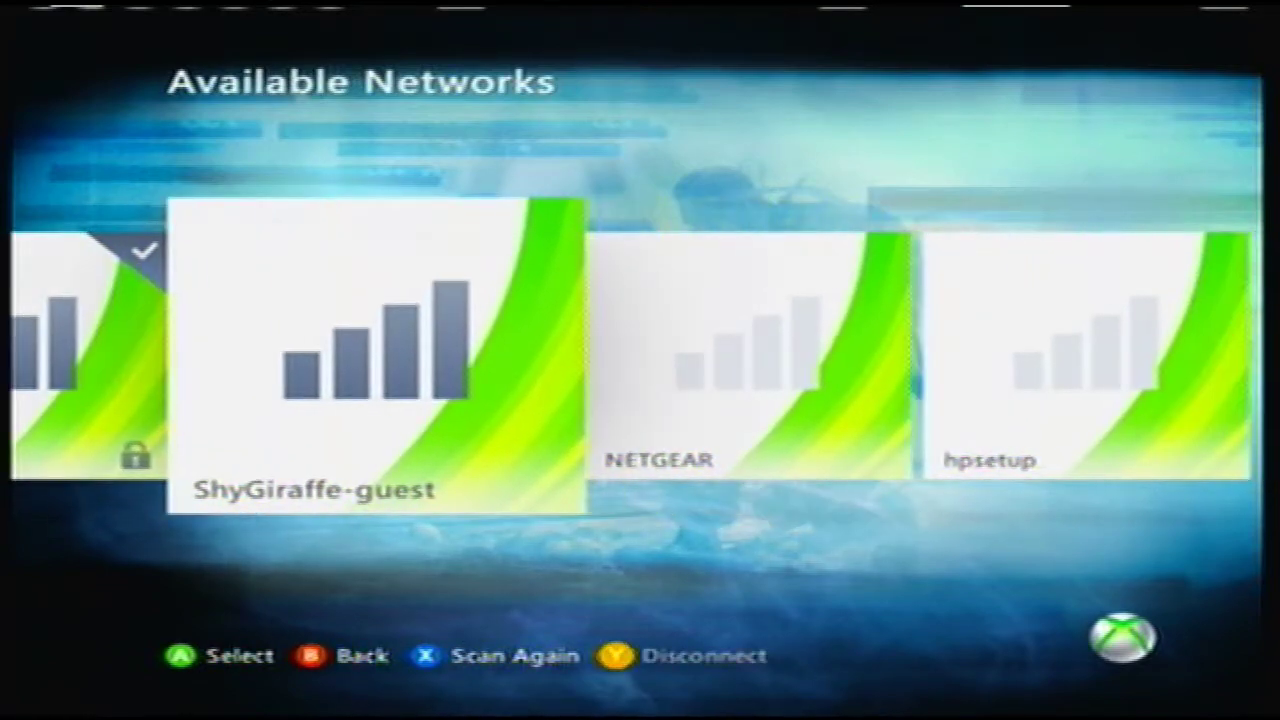
key("Right")
key("Left")
key("Left")
key("Escape")
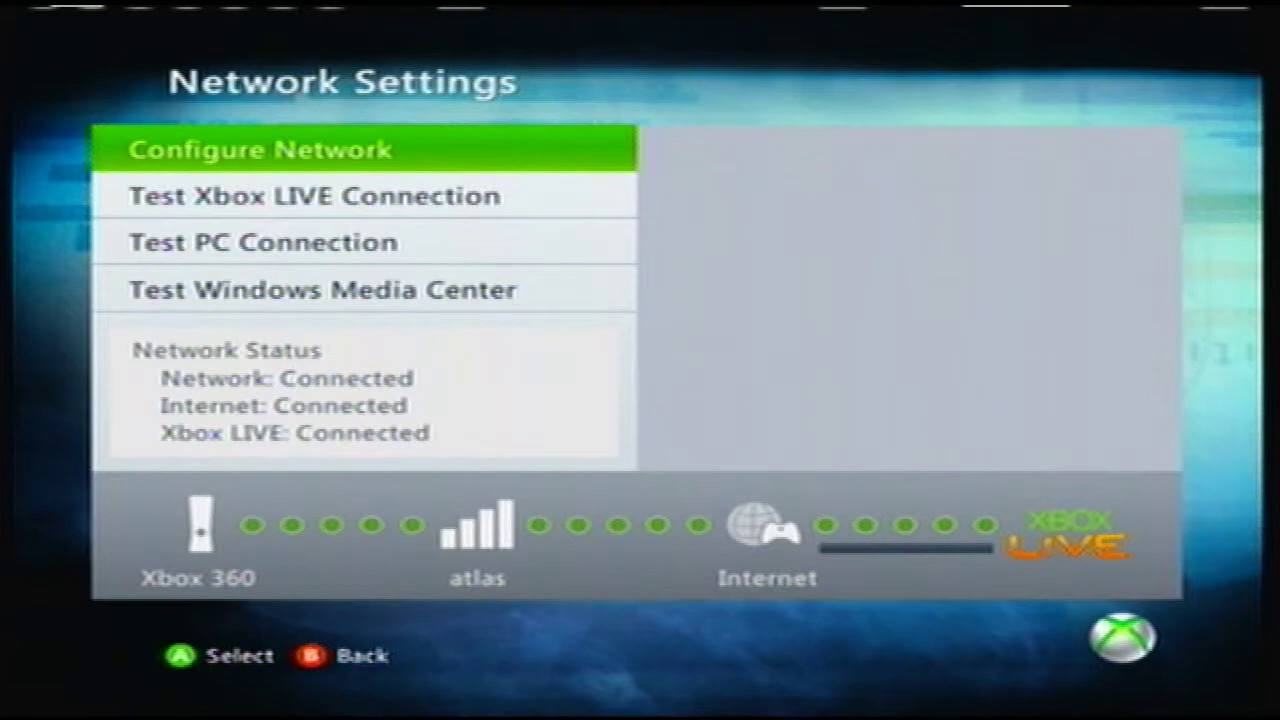
key("Return")
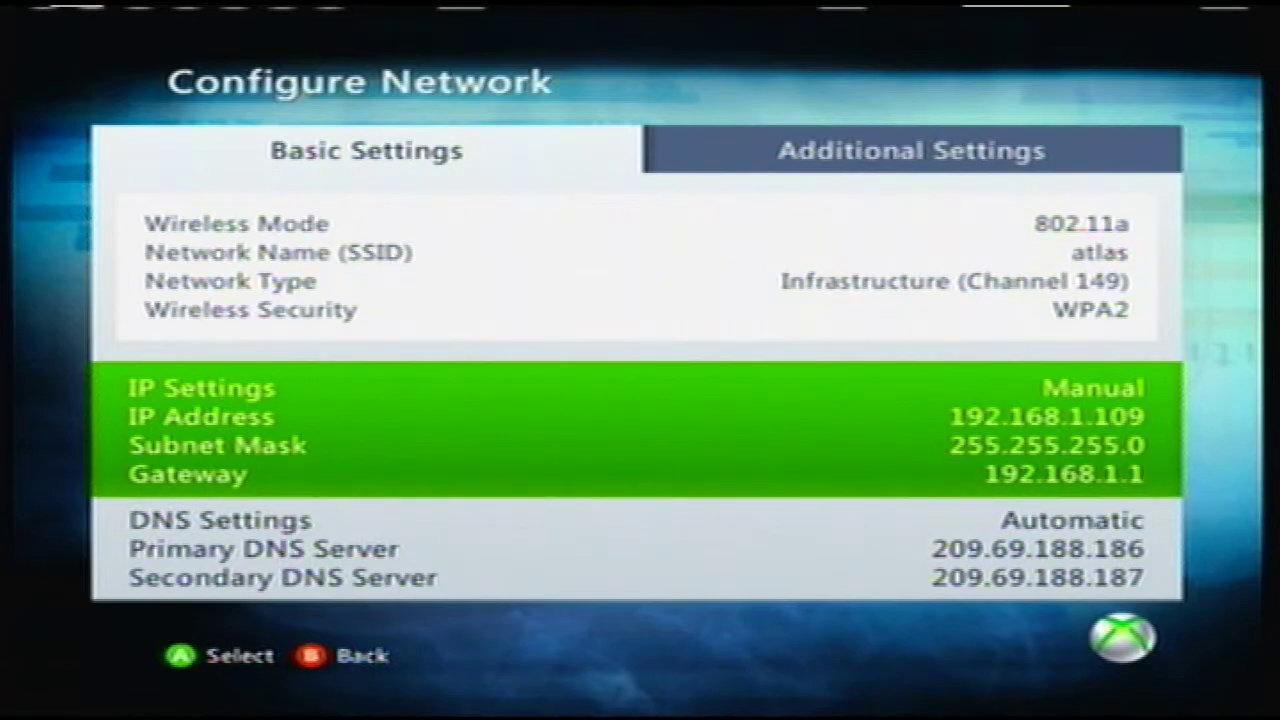
Step: Open Edit IP Settings from the IP Settings block on Basic Settings
key("Down")
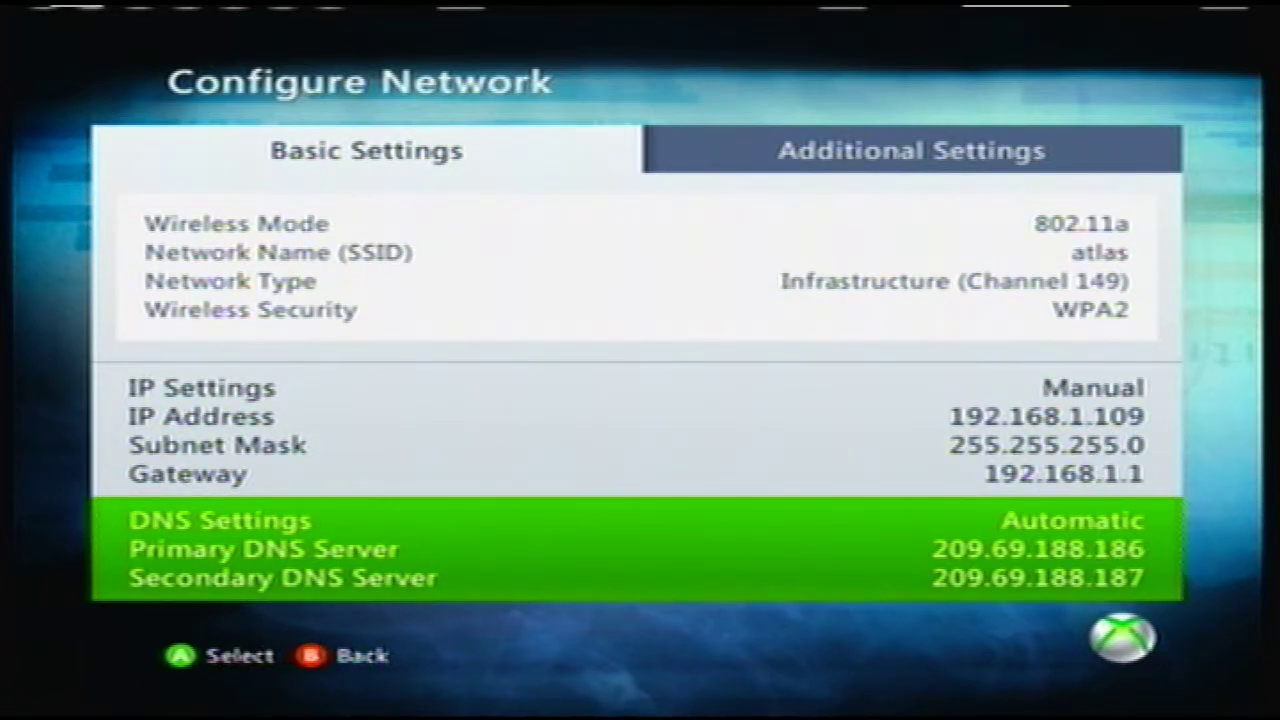
key("Up")
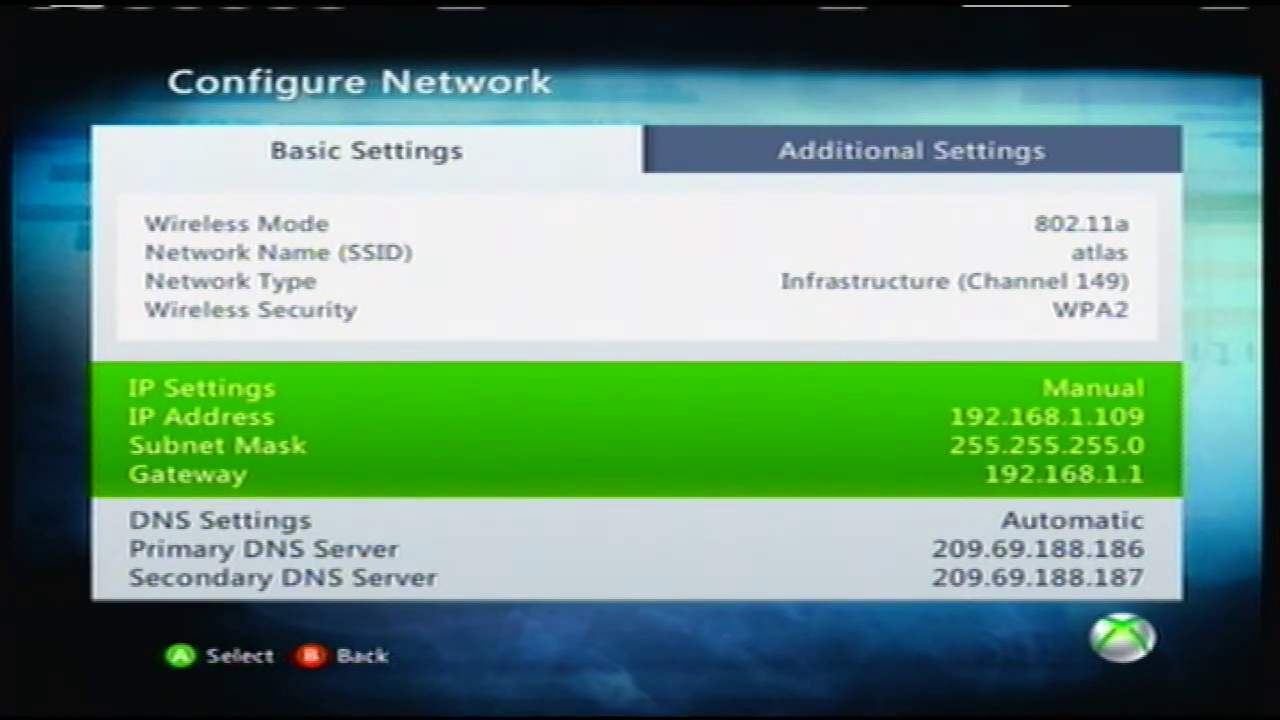
key("Return")
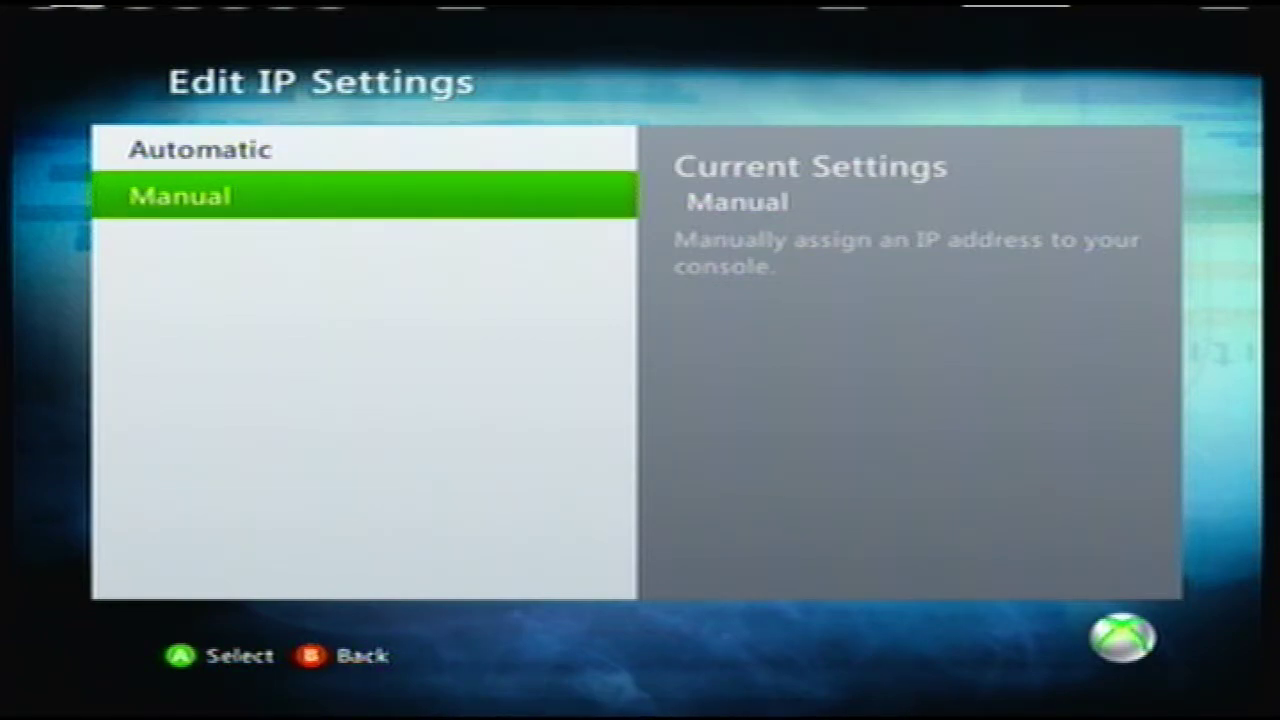
Step: Keep Manual addressing with IP 192.168.1.109 and gateway 192.168.1.1, and save
key("Return")
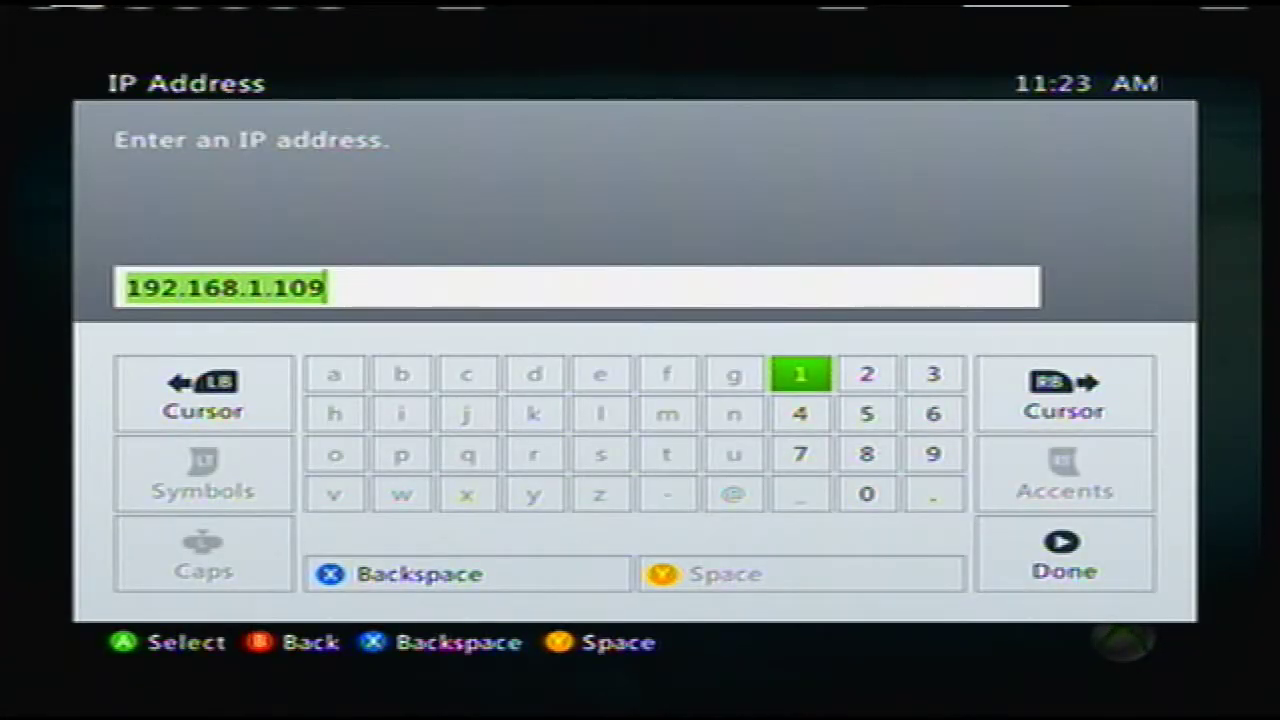
key("Escape")
key("Down")
key("Down")
key("Down")
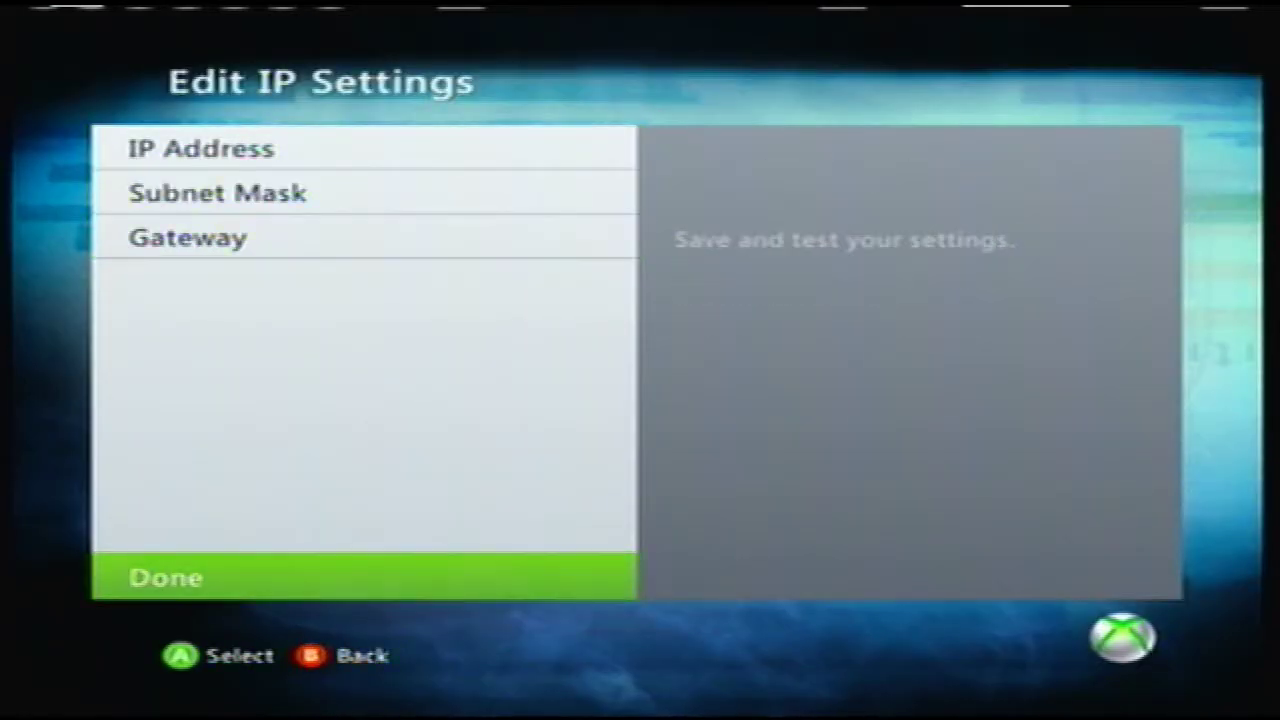
key("Return")
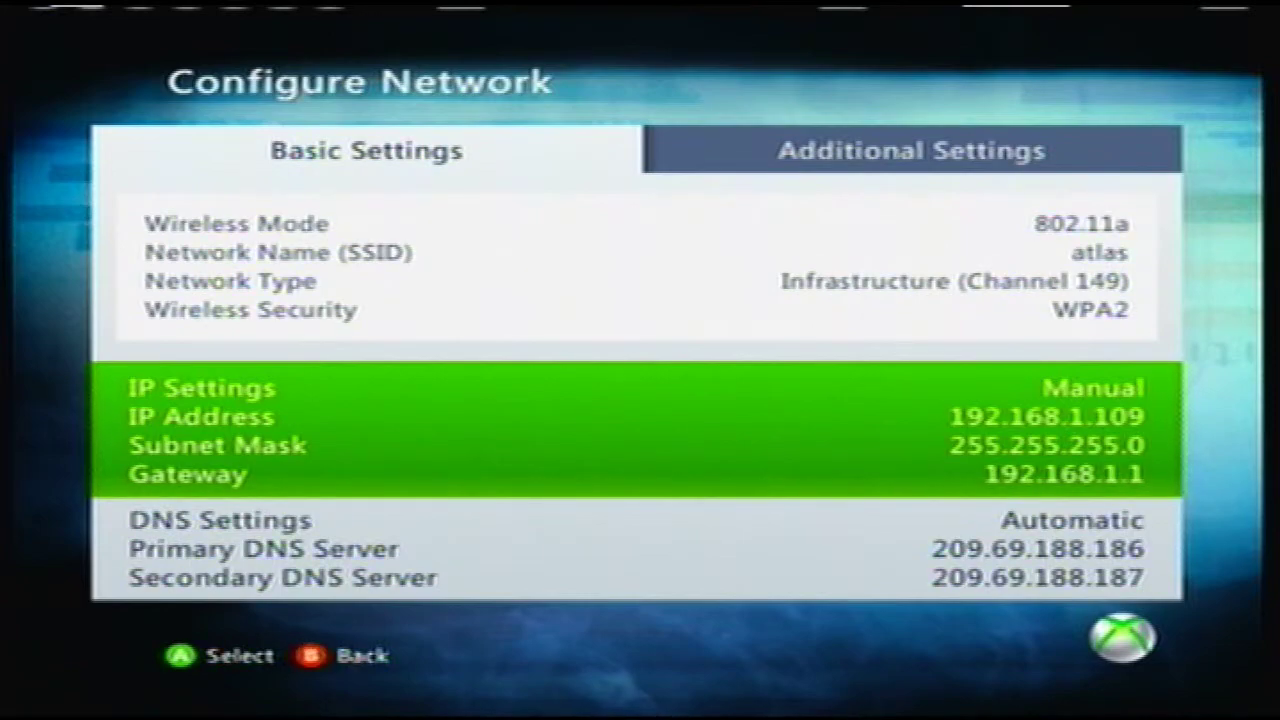
Step: Back out of the network settings to the System Settings menu
key("Escape")
key("Return")
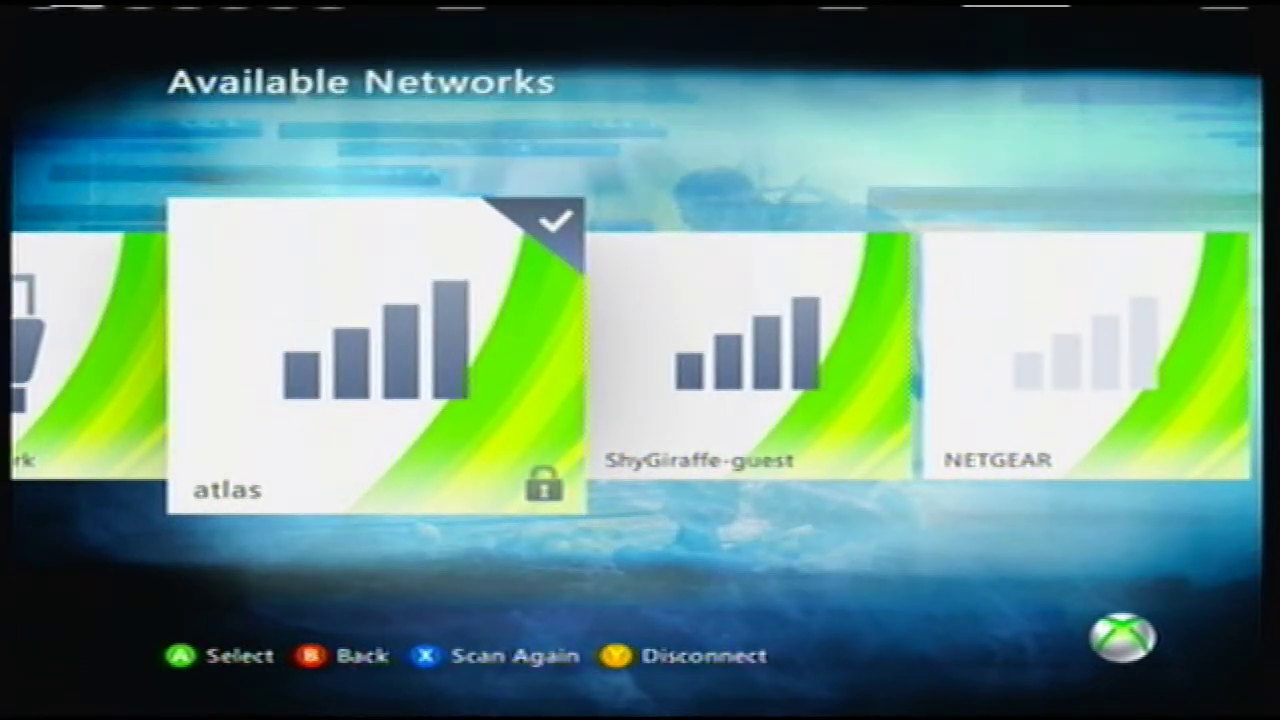
key("Escape")
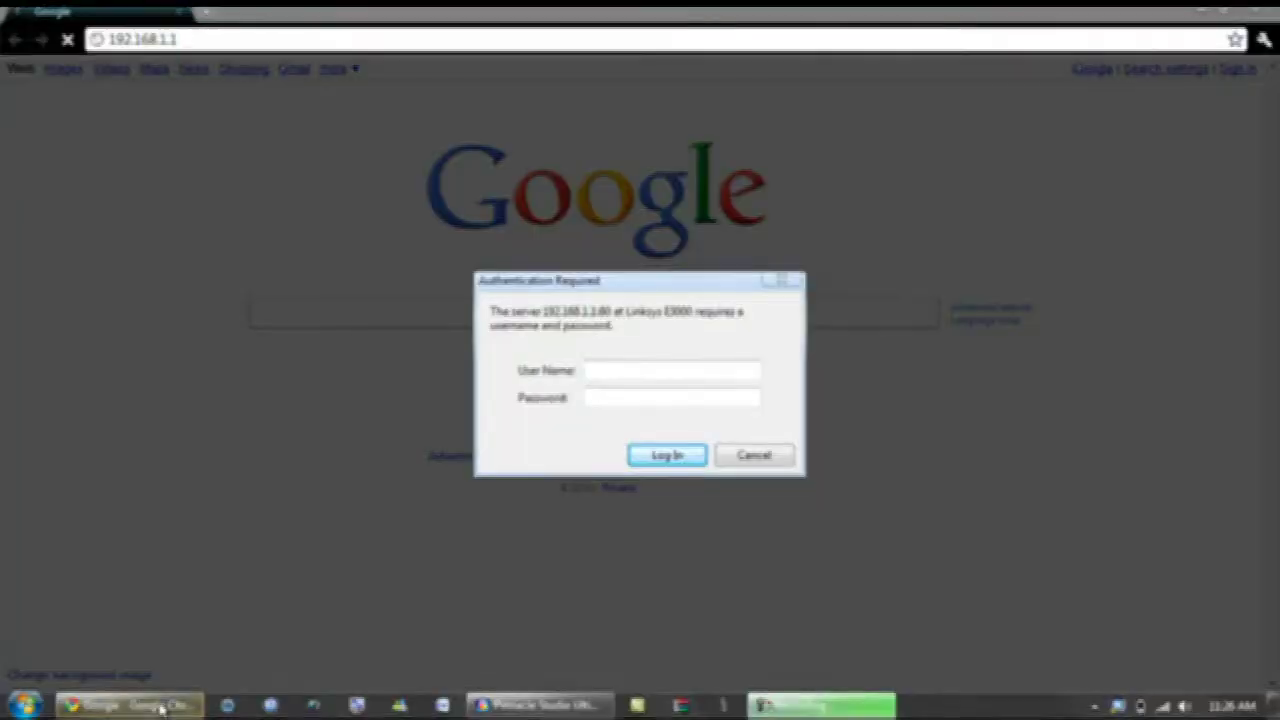
Step: Sign in to the Linksys router at 192.168.1.1 with its user name and password
left_click(163, 708)
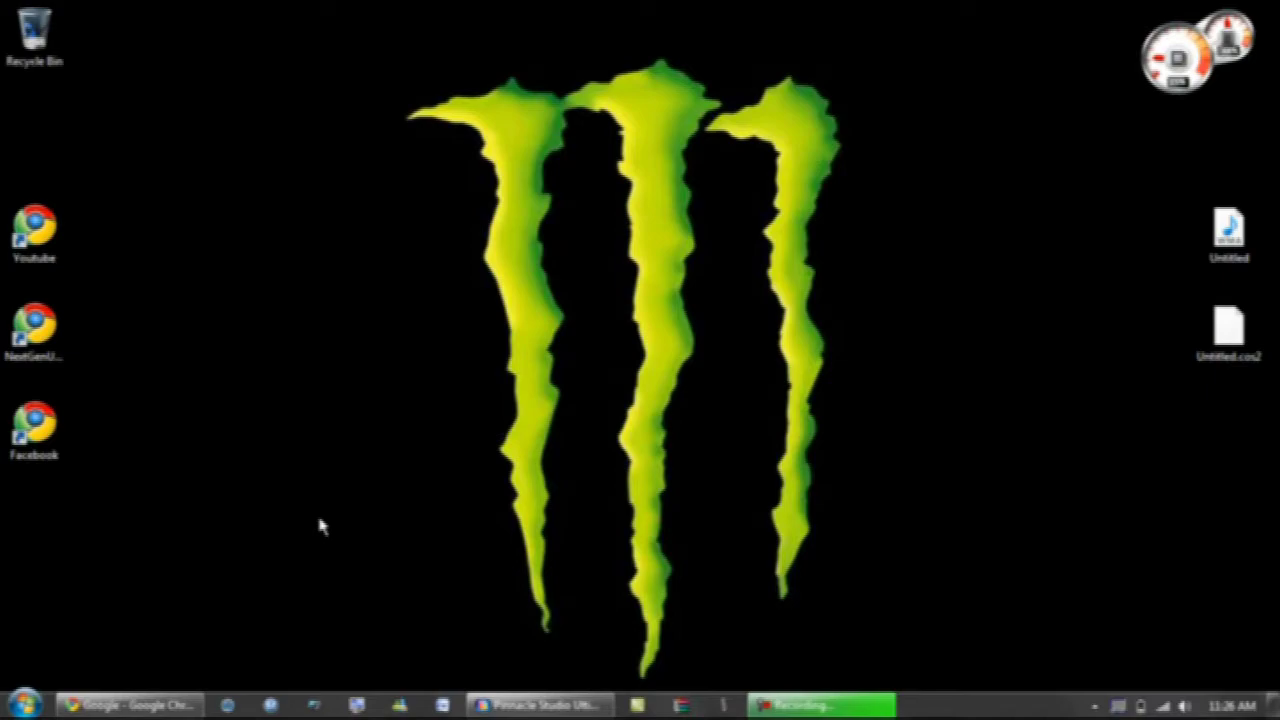
left_click(167, 707)
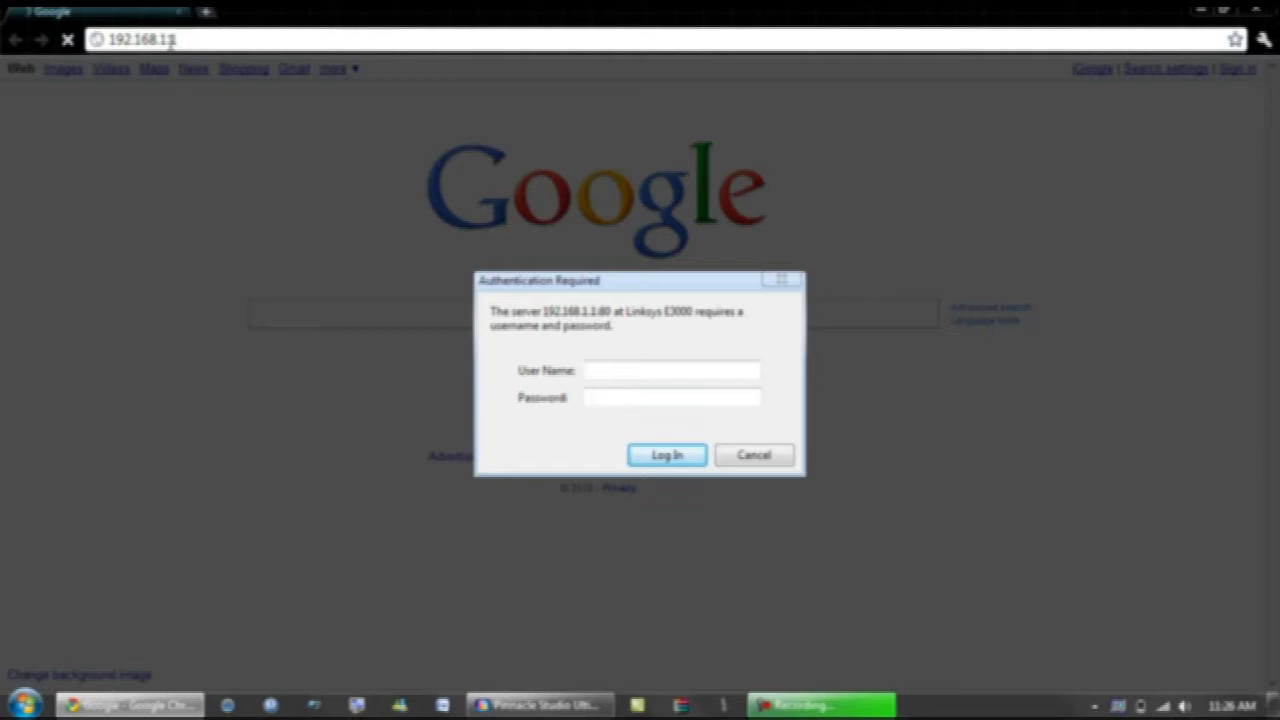
left_click(628, 369)
type("admin")
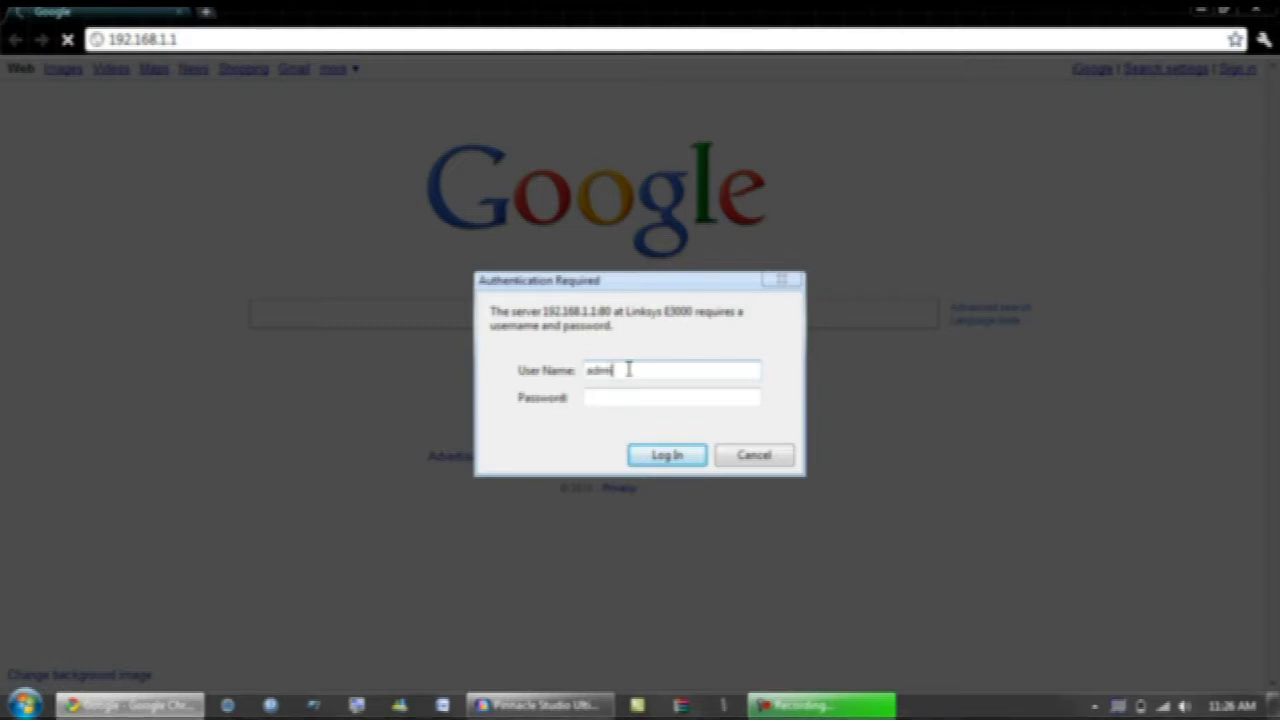
key("Tab")
type("admin")
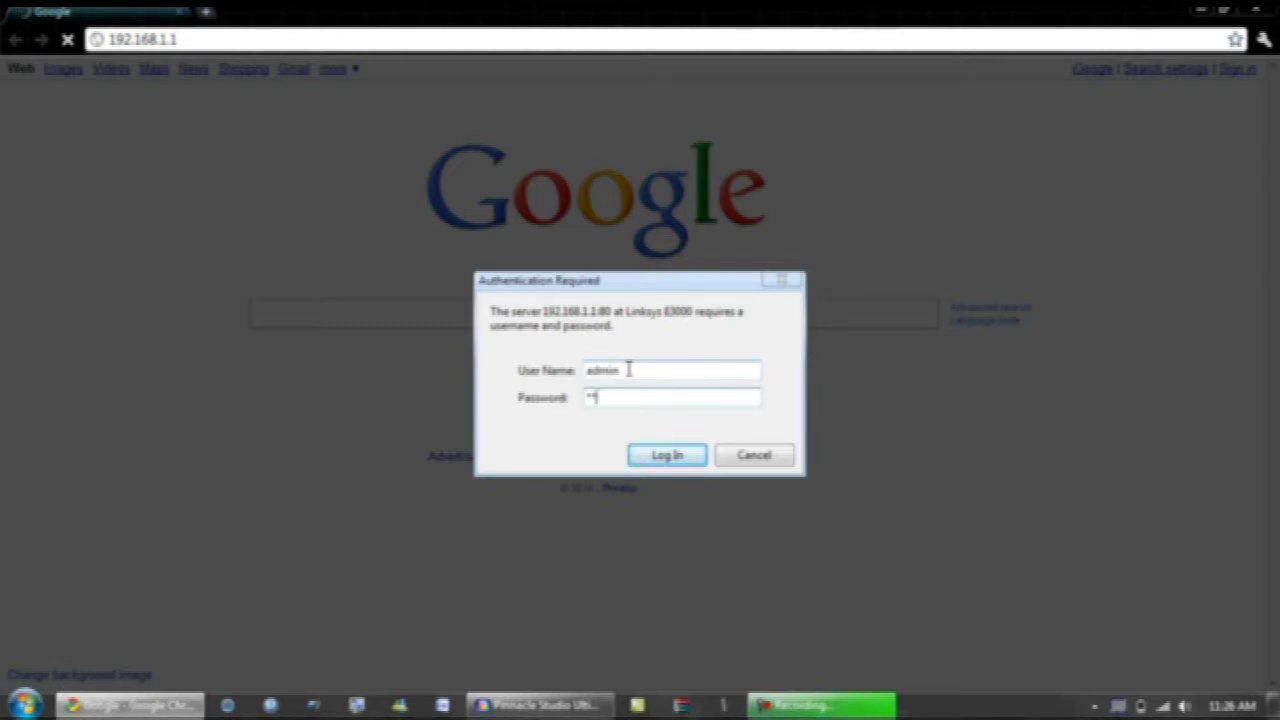
key("BackSpace")
key("BackSpace")
key("BackSpace")
key("BackSpace")
key("BackSpace")
type("admin•••••••")
key("Return")
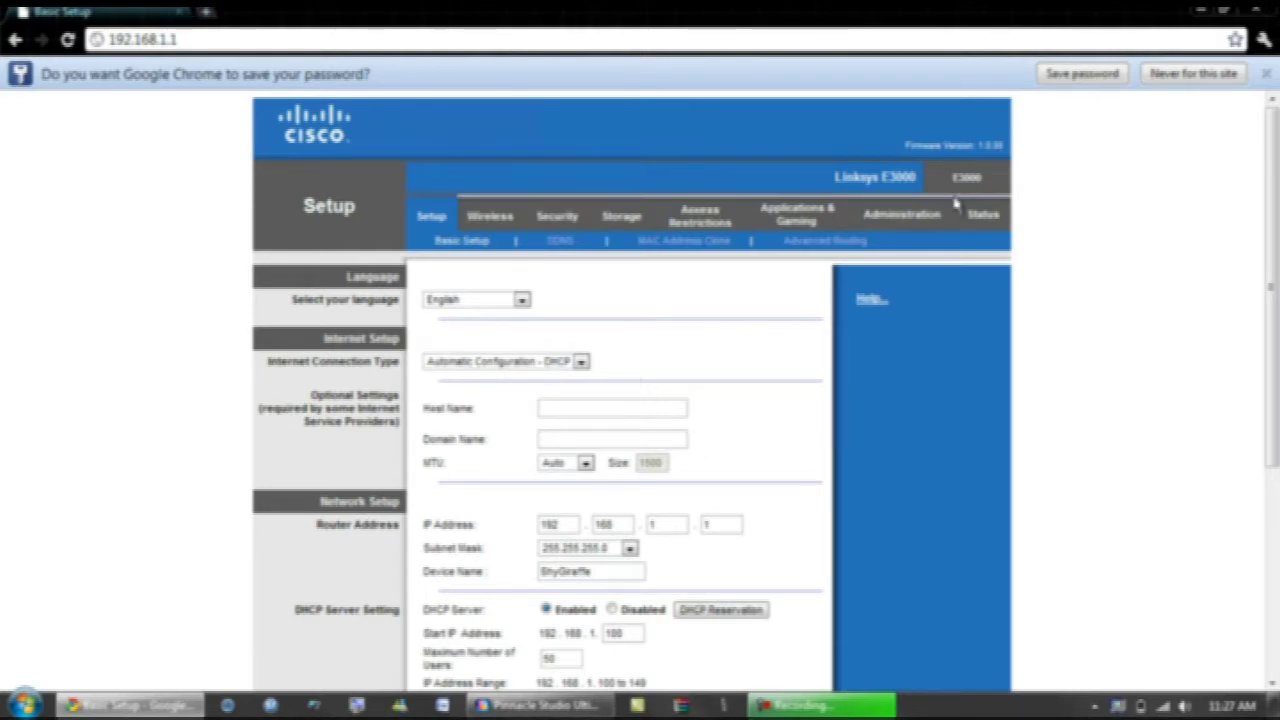
Step: Dismiss Chrome's save-password offer and open the router's Port Range Forwarding page
left_click(1265, 73)
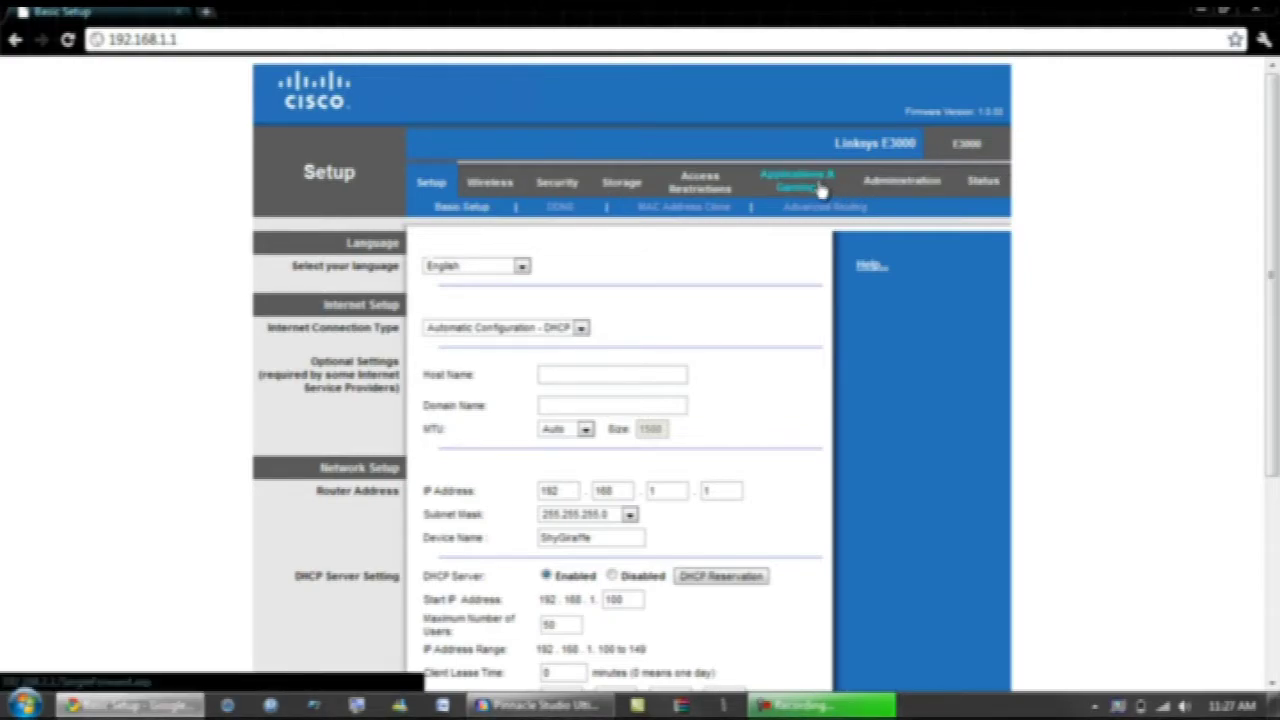
key("super+d")
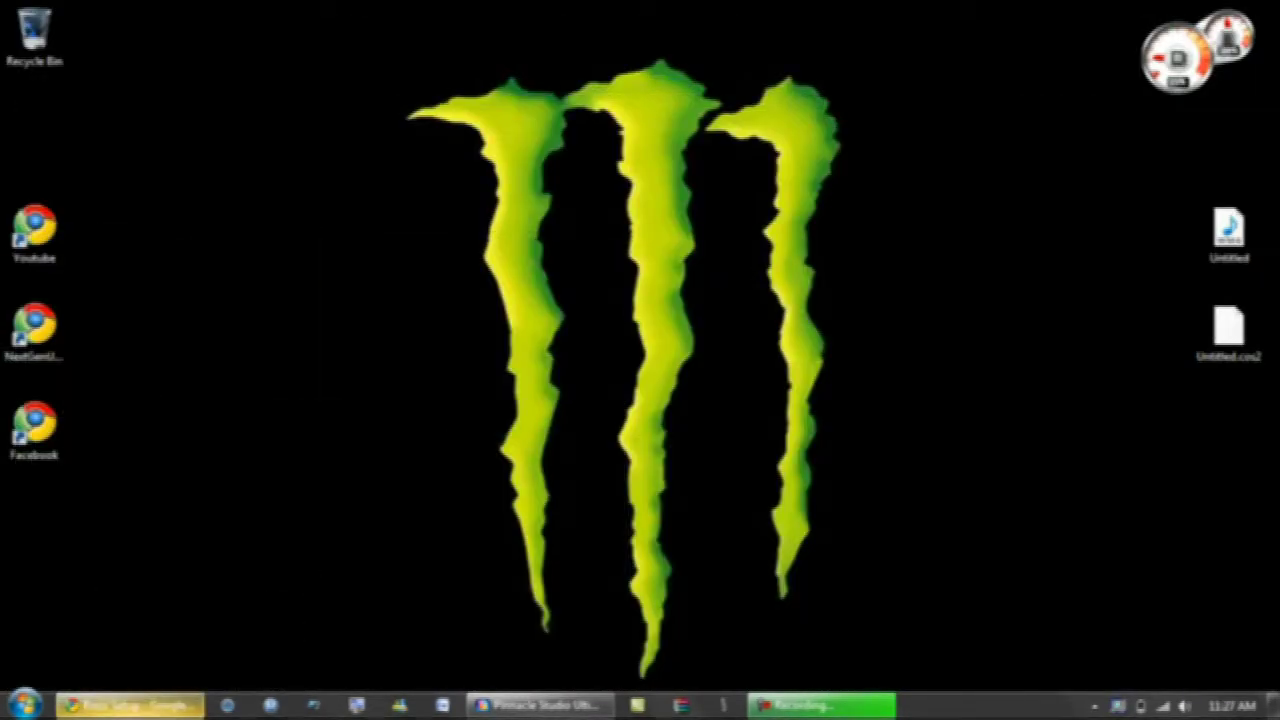
left_click(130, 705)
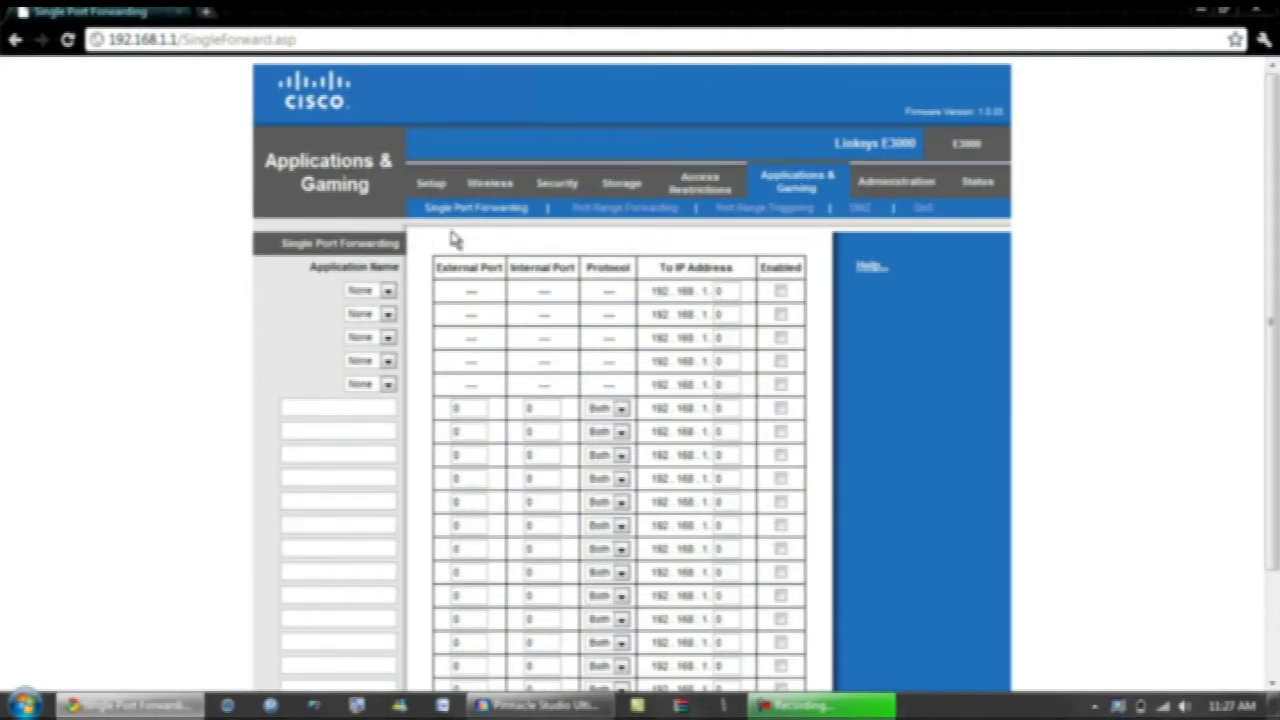
left_click(594, 208)
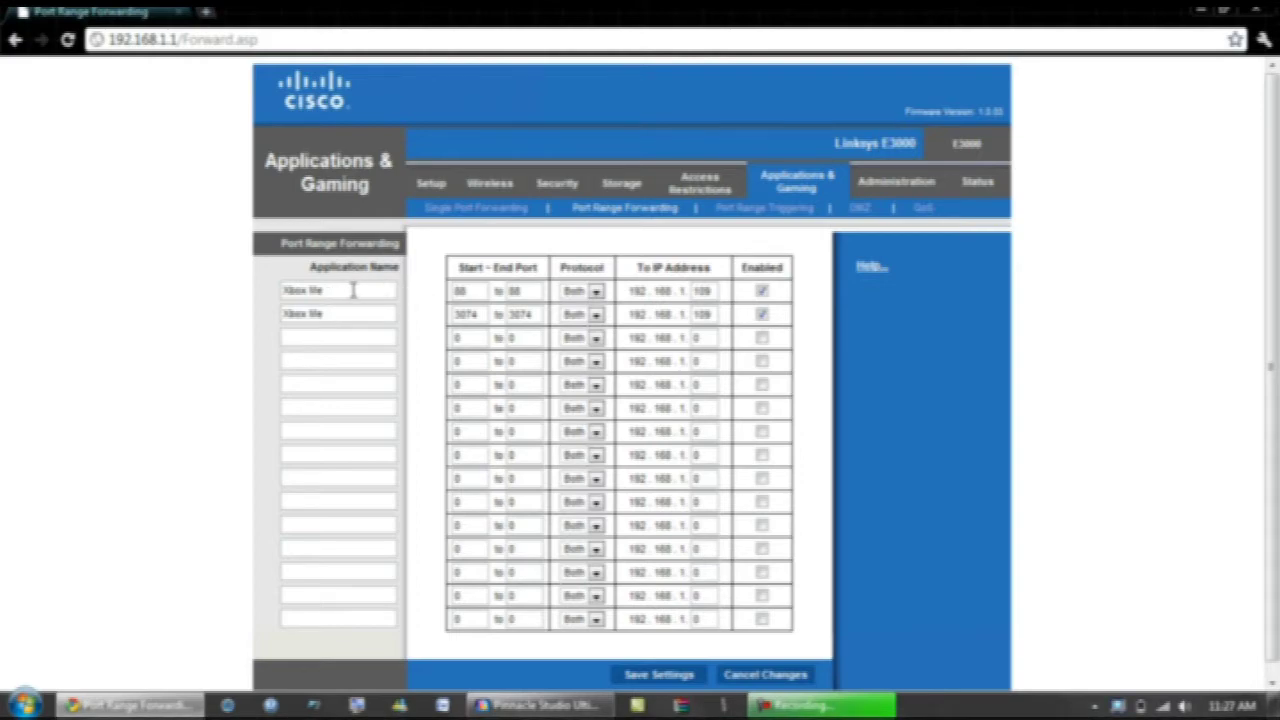
Step: Confirm Xbox live forwarding of ports 88 and 3074, Both protocols, to 192.168.1.109, and save
double_click(477, 291)
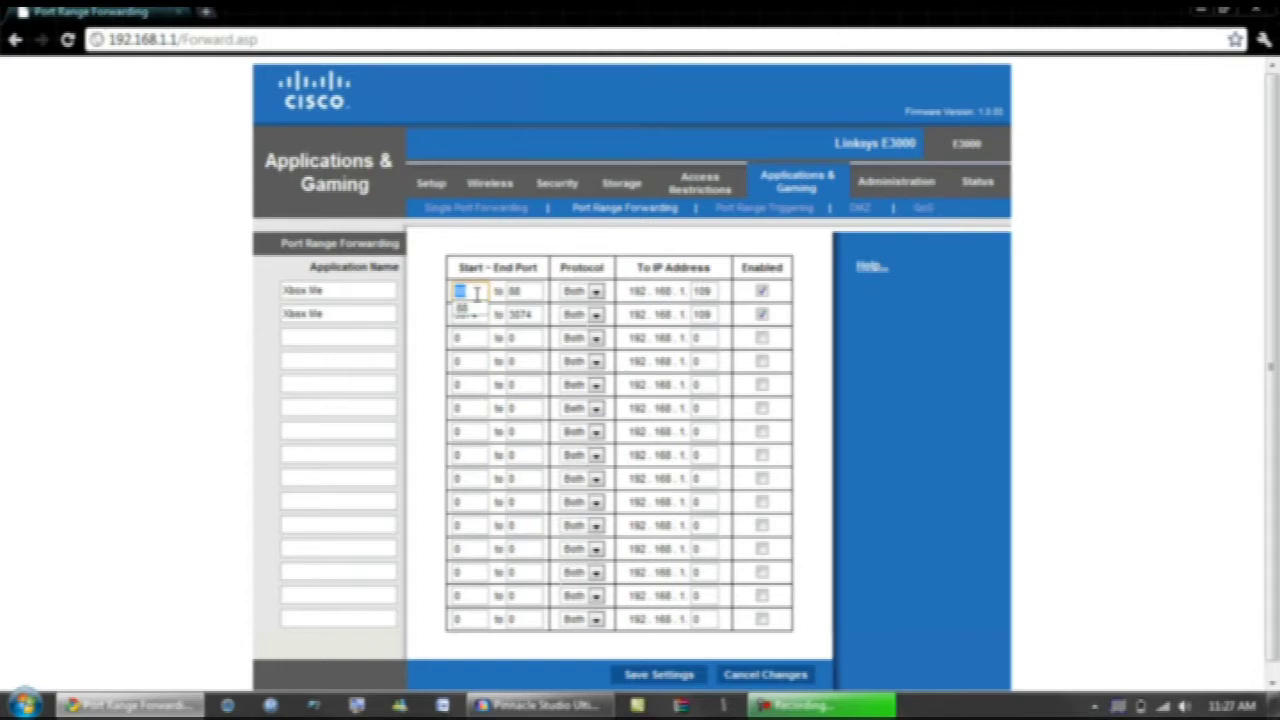
double_click(527, 291)
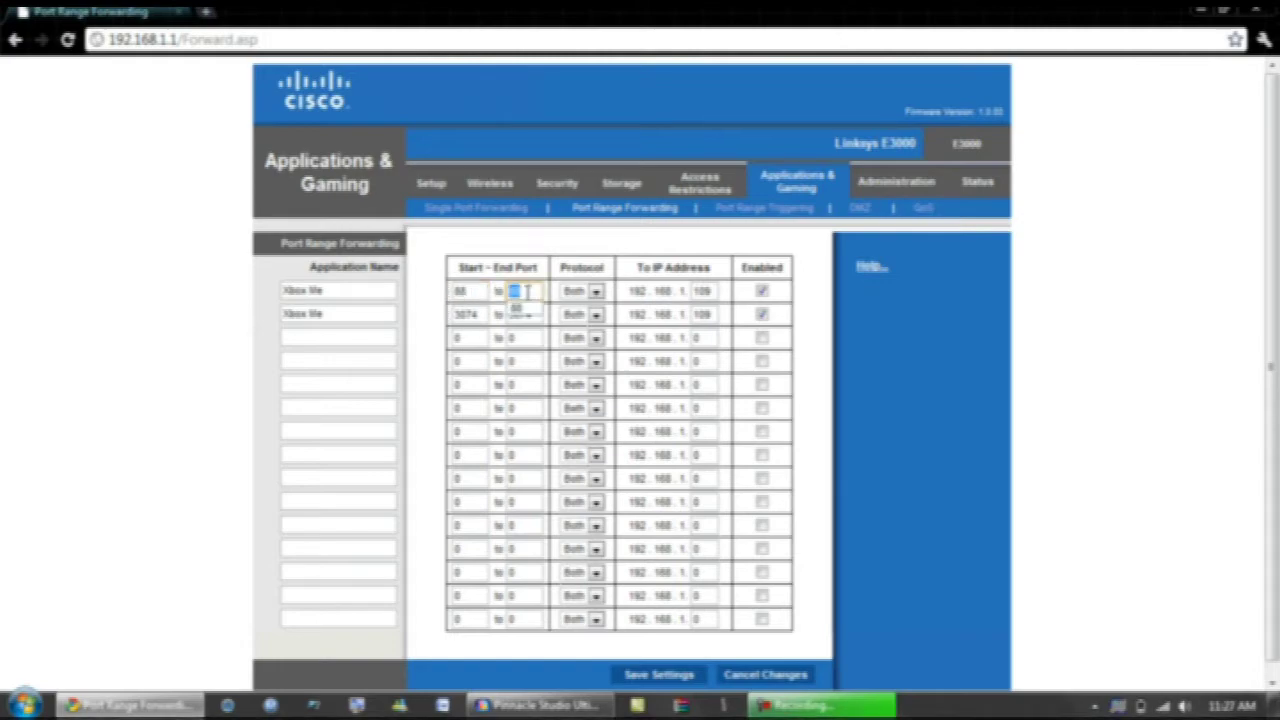
left_click(580, 291)
left_click(575, 316)
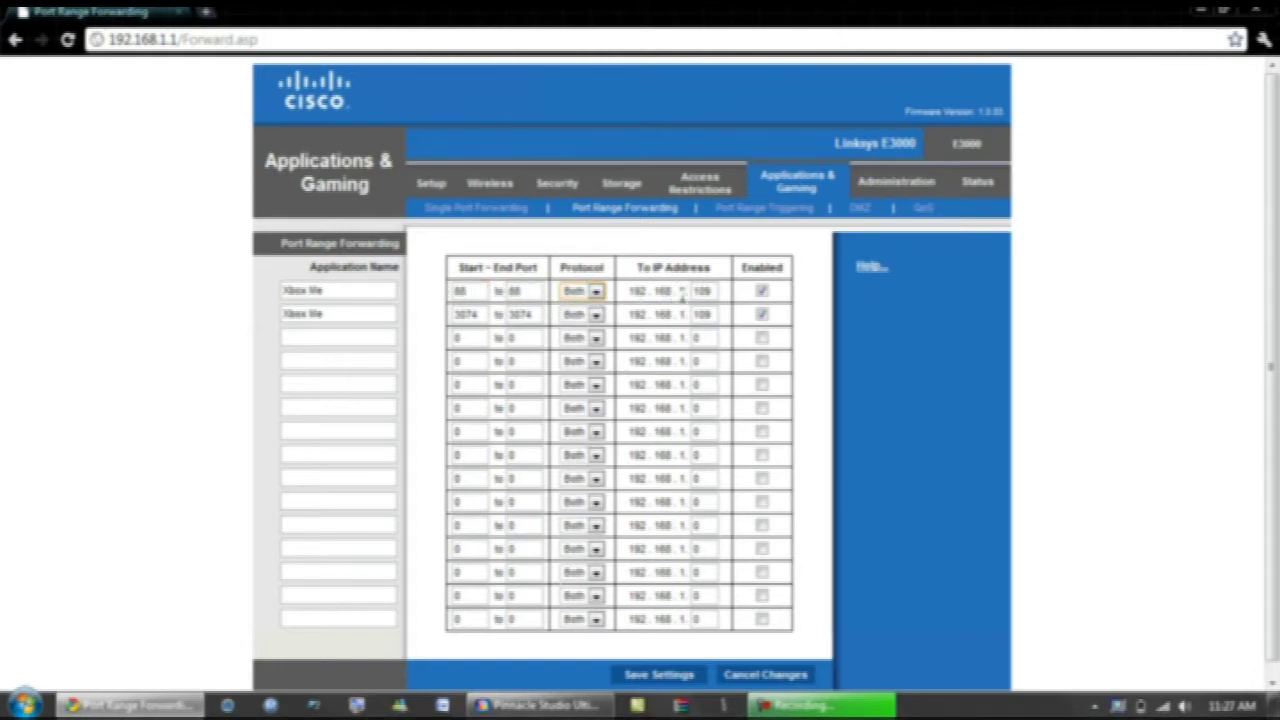
double_click(701, 291)
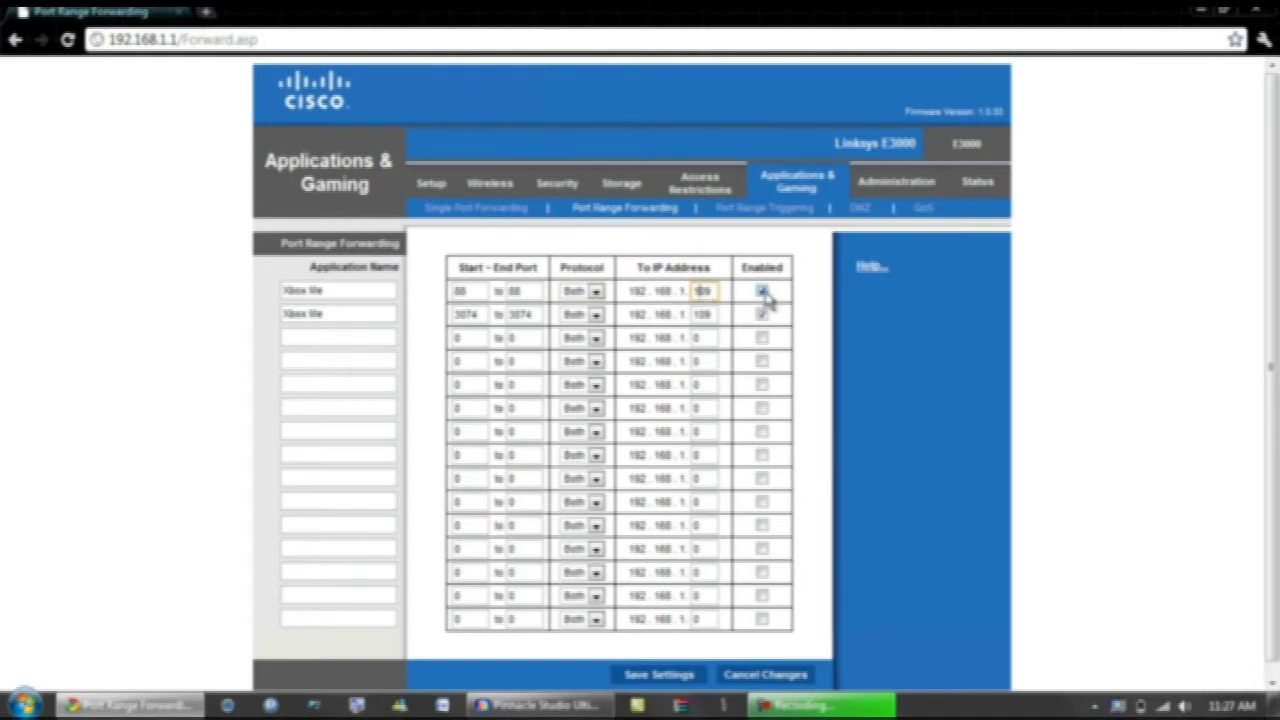
left_click(357, 318)
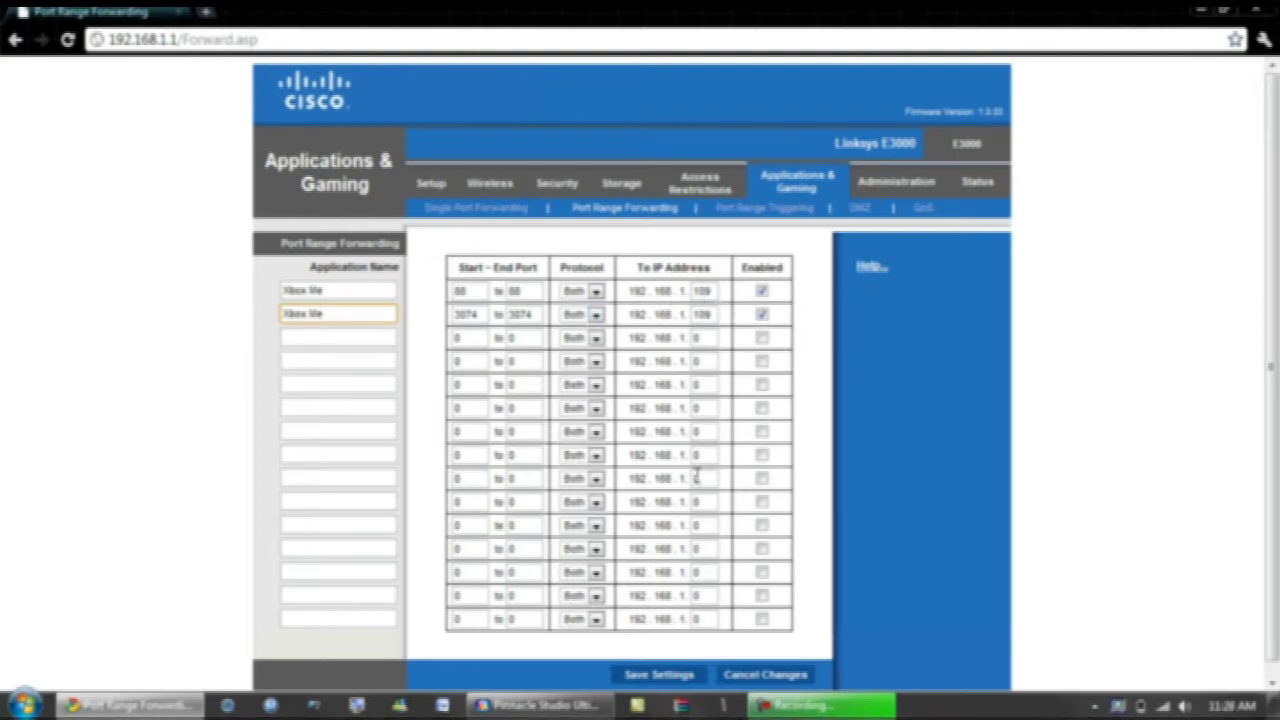
left_click(659, 675)
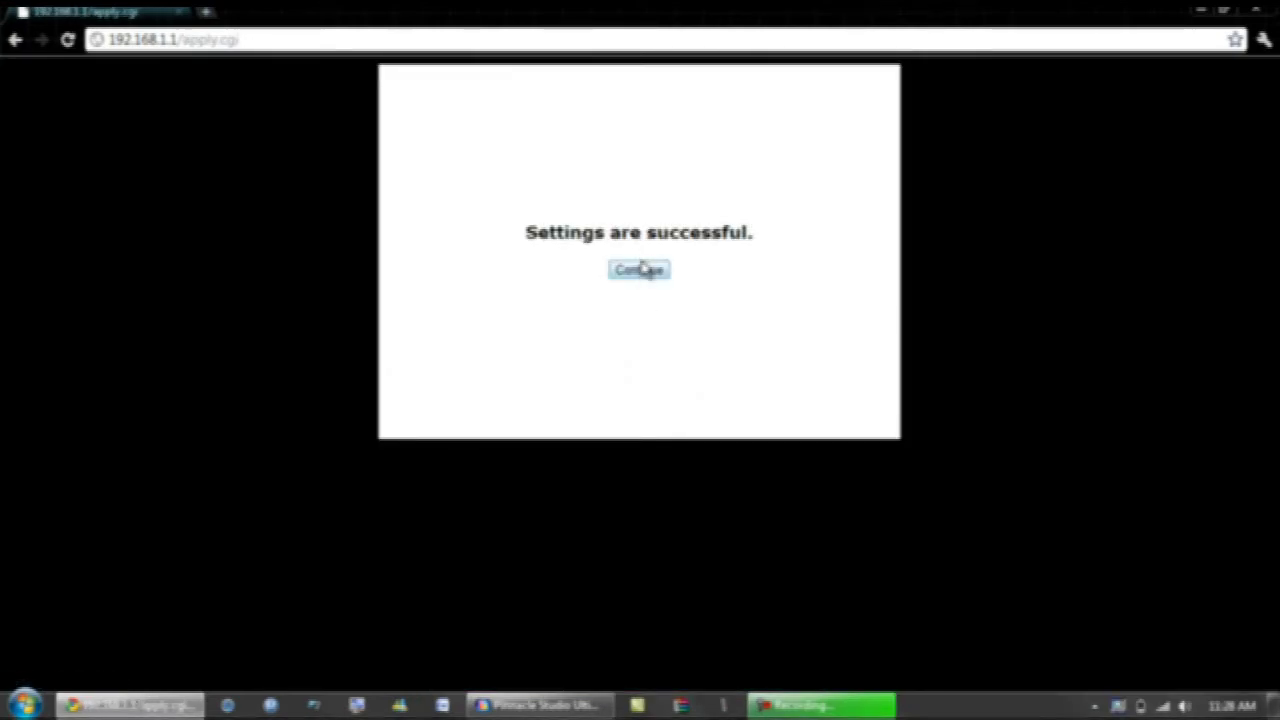
left_click(641, 268)
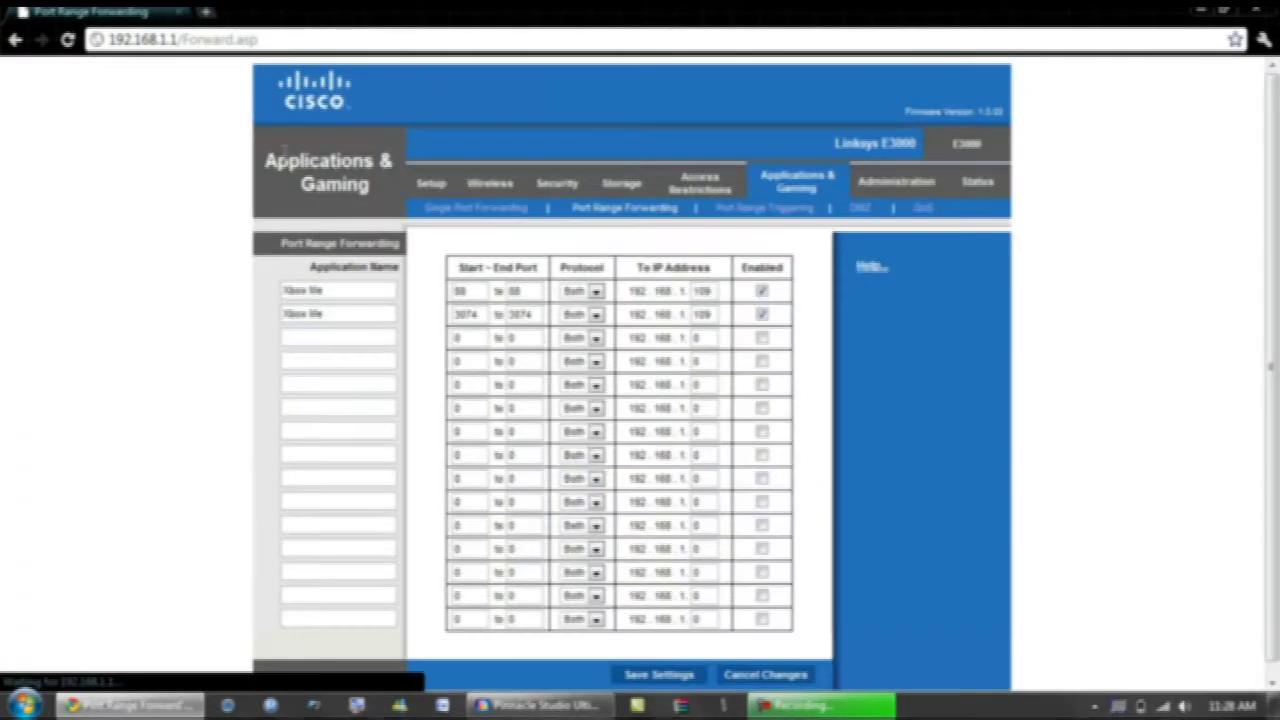
Step: Save the enabled Xbox live triggering rules for ports 88 and 3074, then open Administration
left_click(768, 209)
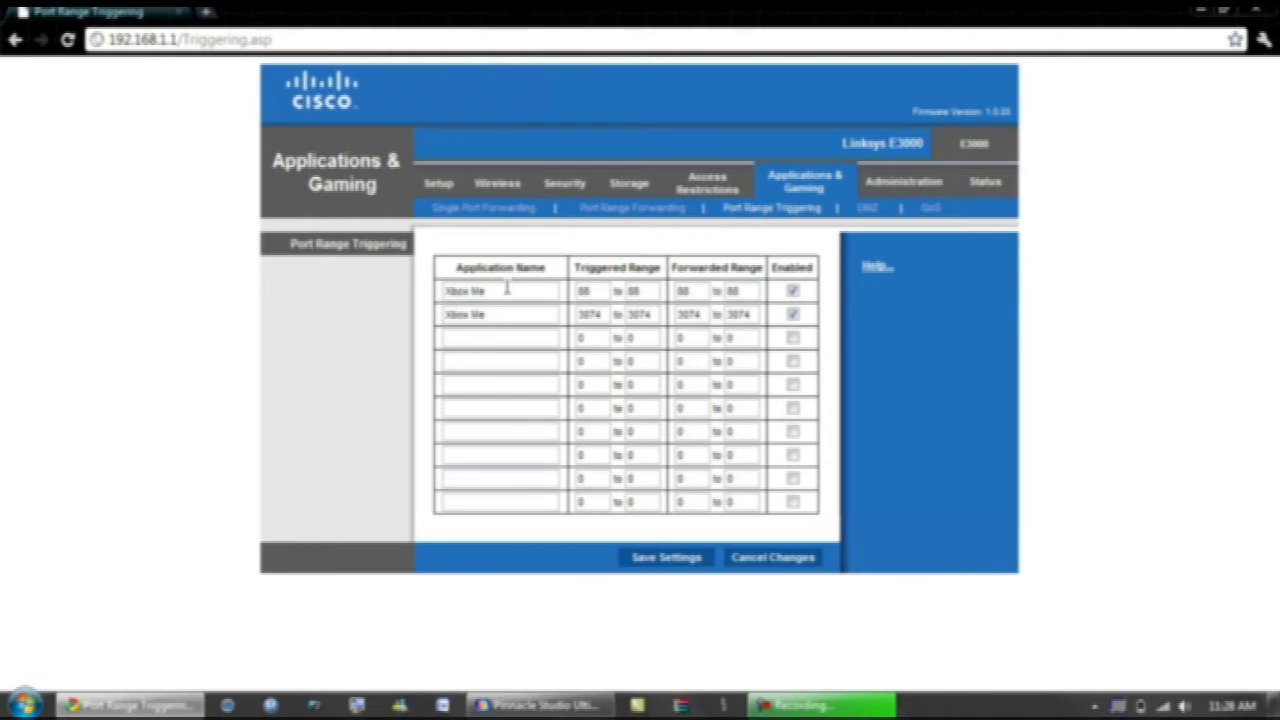
left_click(625, 210)
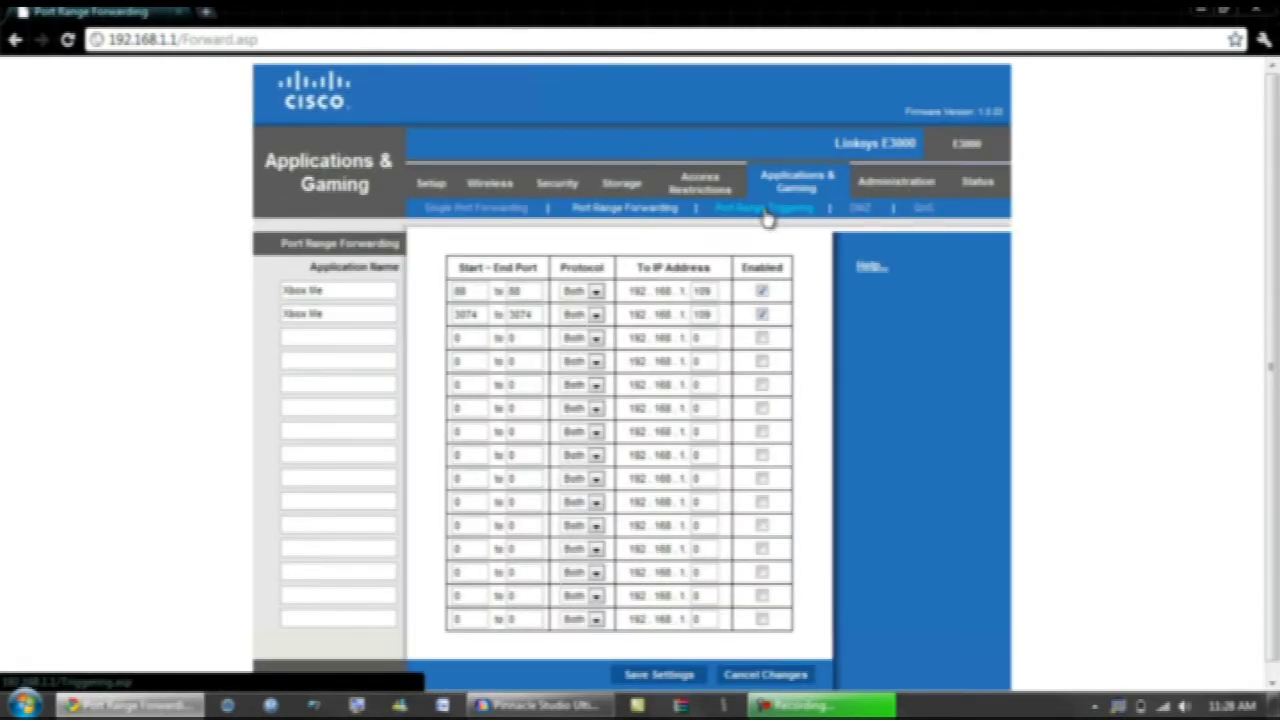
left_click(766, 212)
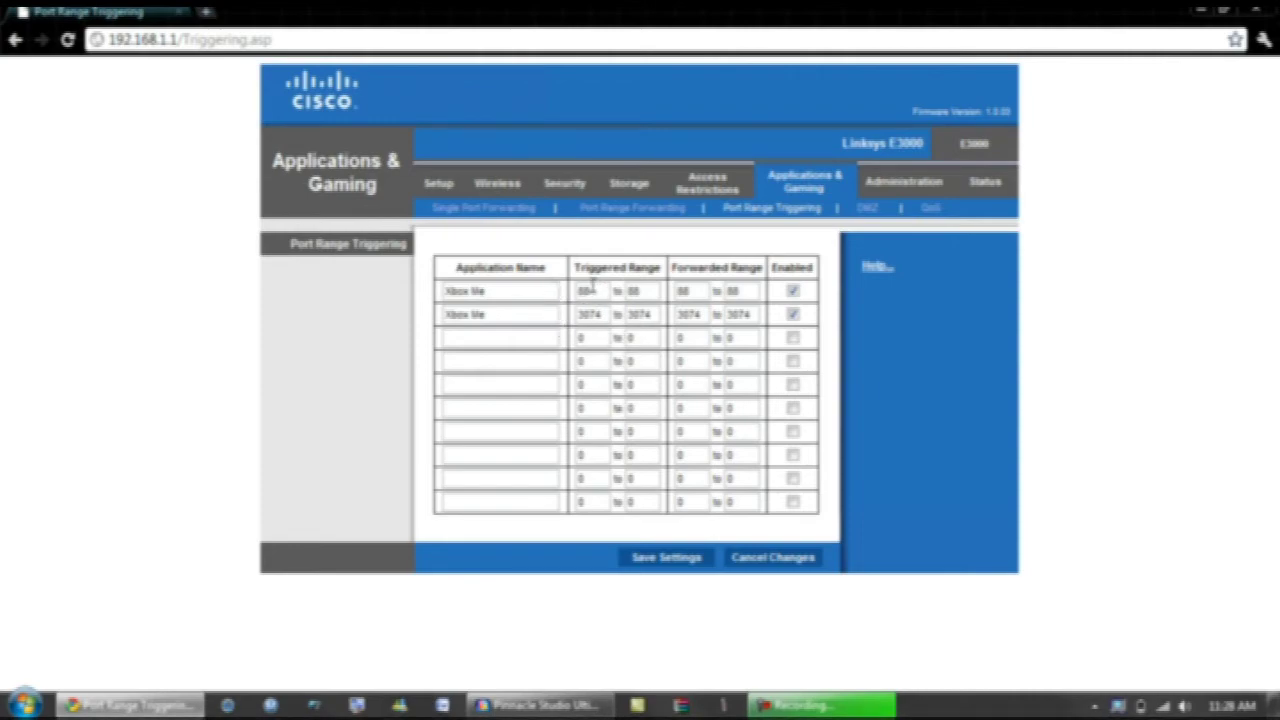
double_click(743, 291)
left_click(784, 290)
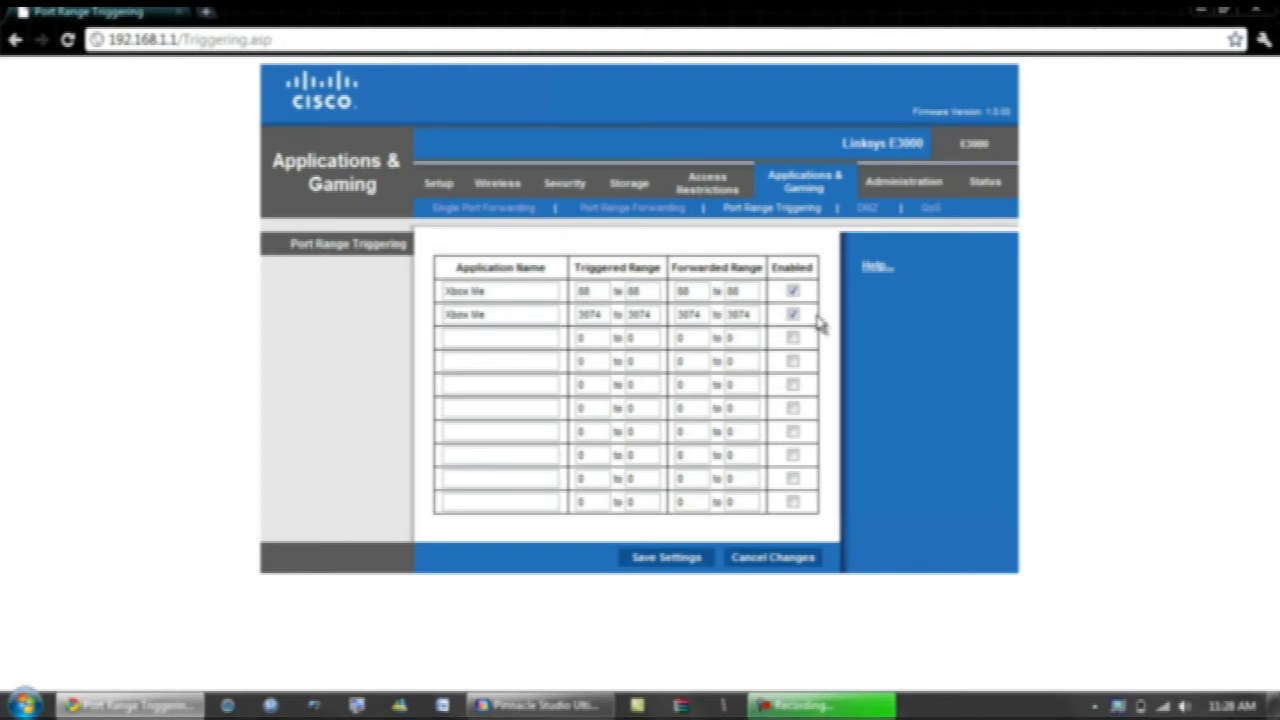
left_click(657, 558)
left_click(881, 191)
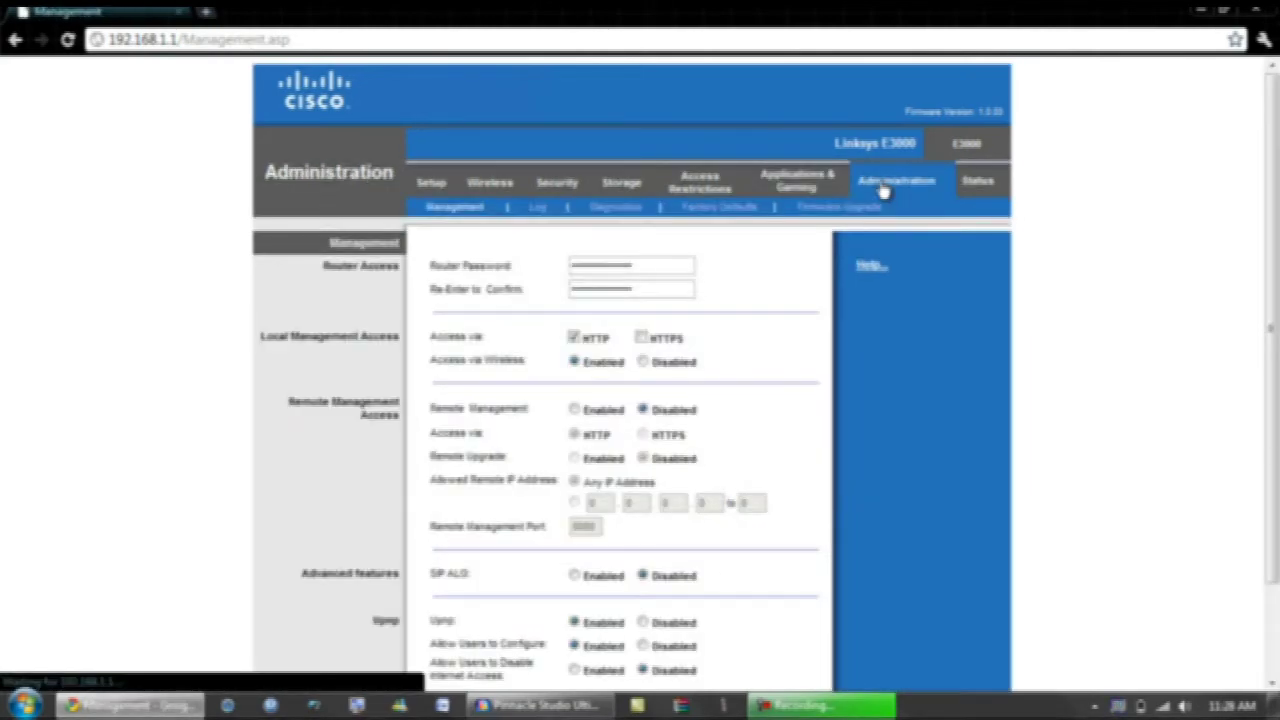
Step: Set UPnP to Enabled on the Management page and save the settings
scroll(590, 553, "down", 3)
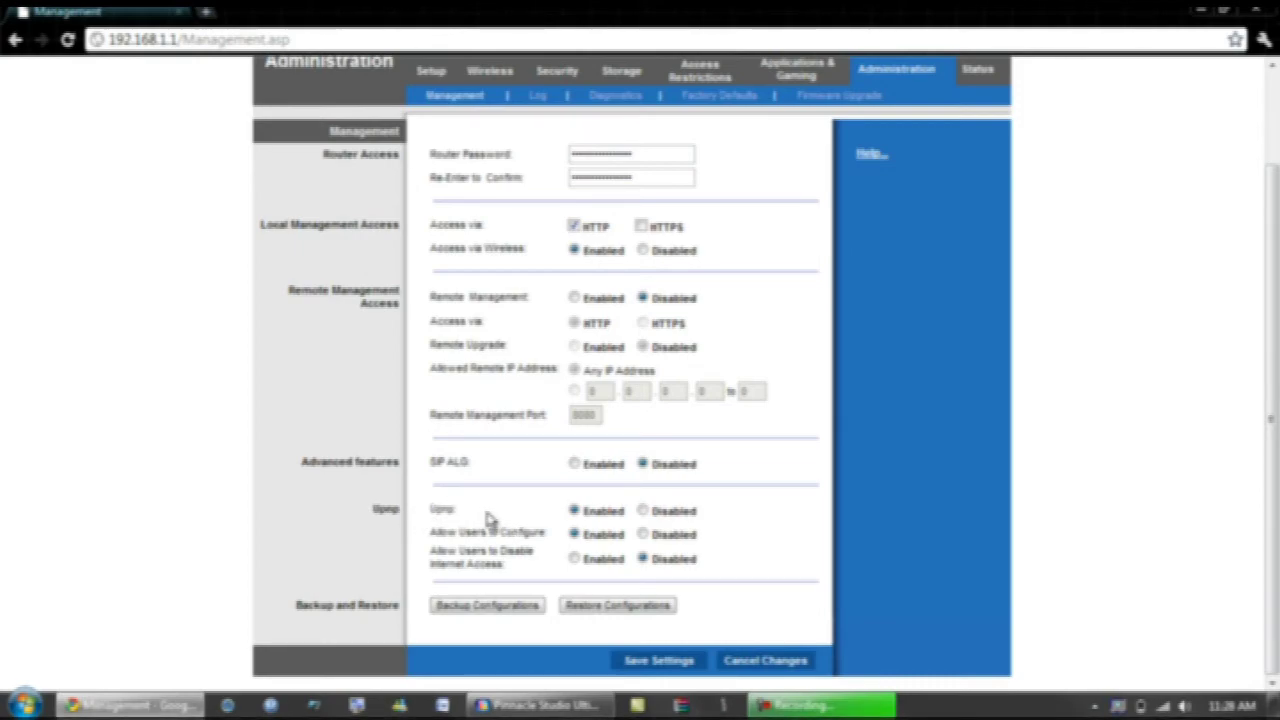
left_click(643, 511)
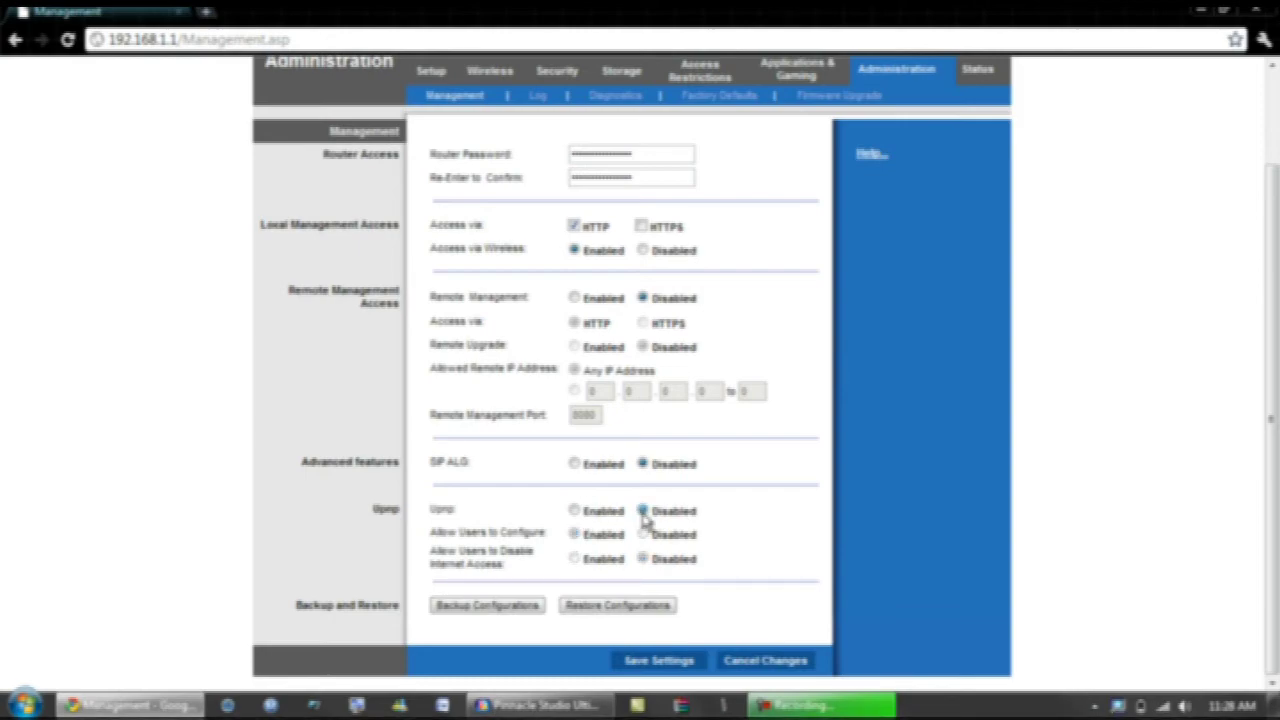
left_click(574, 511)
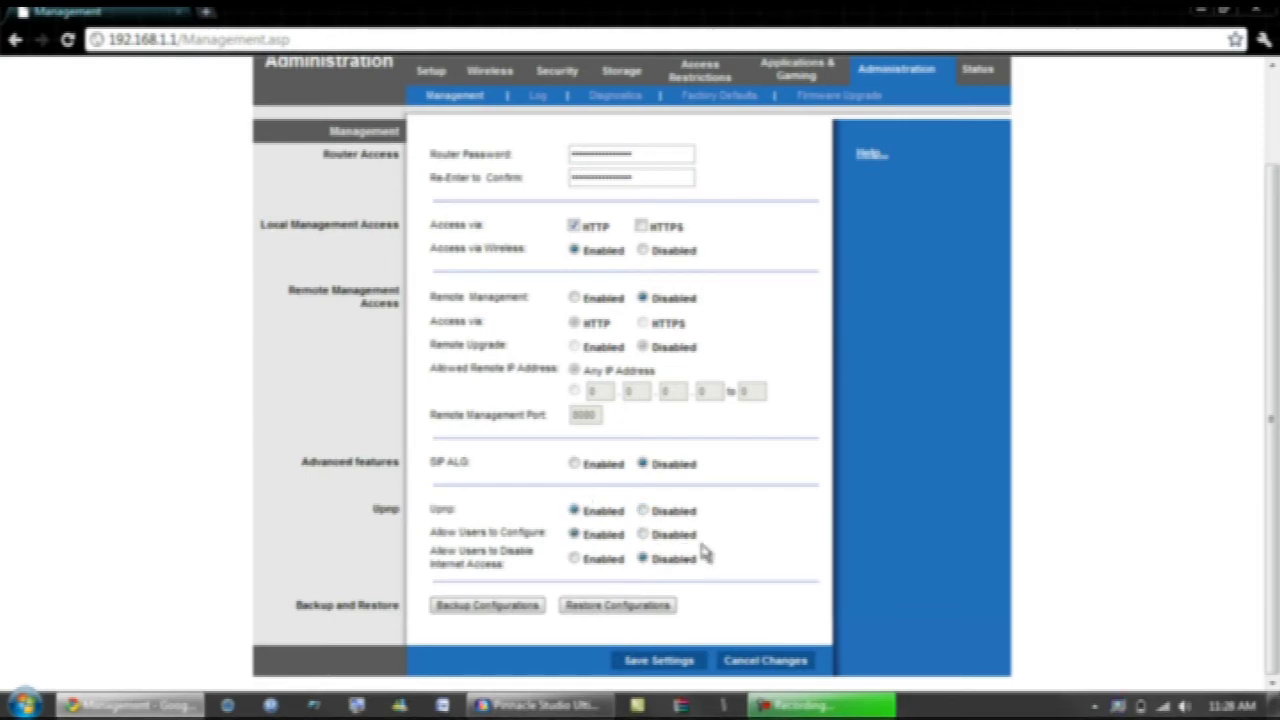
left_click(668, 660)
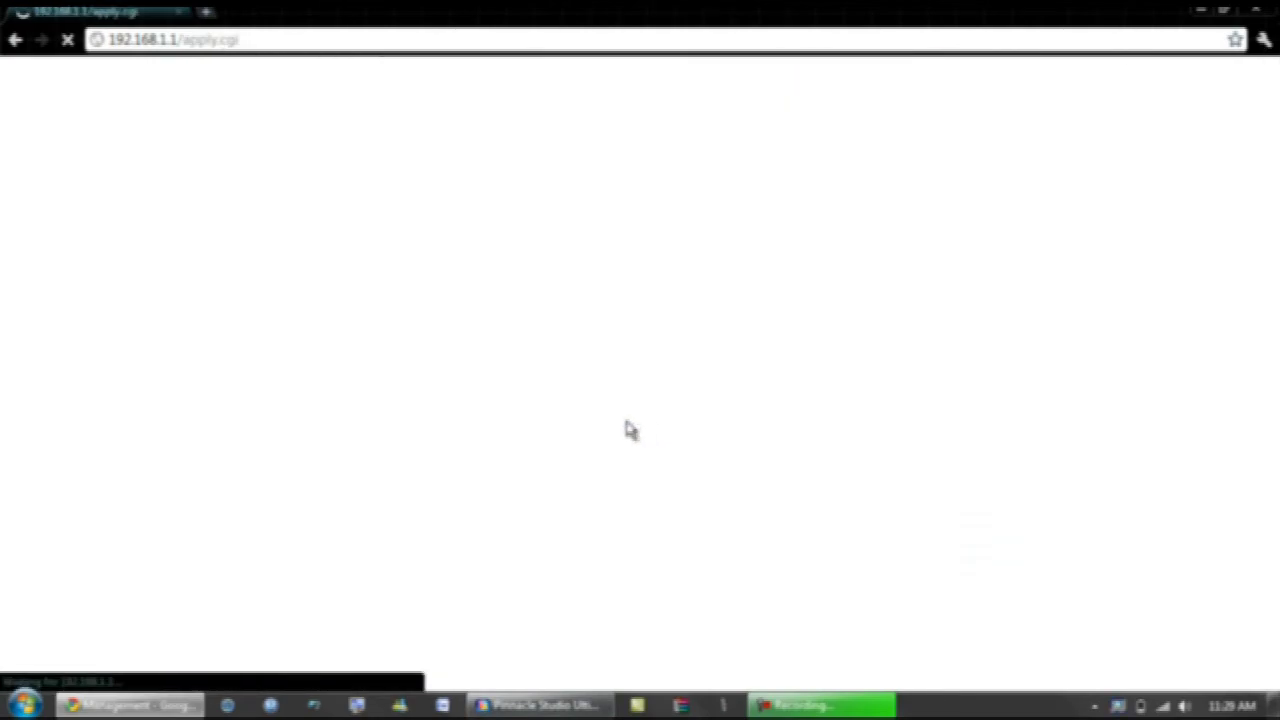
left_click(638, 276)
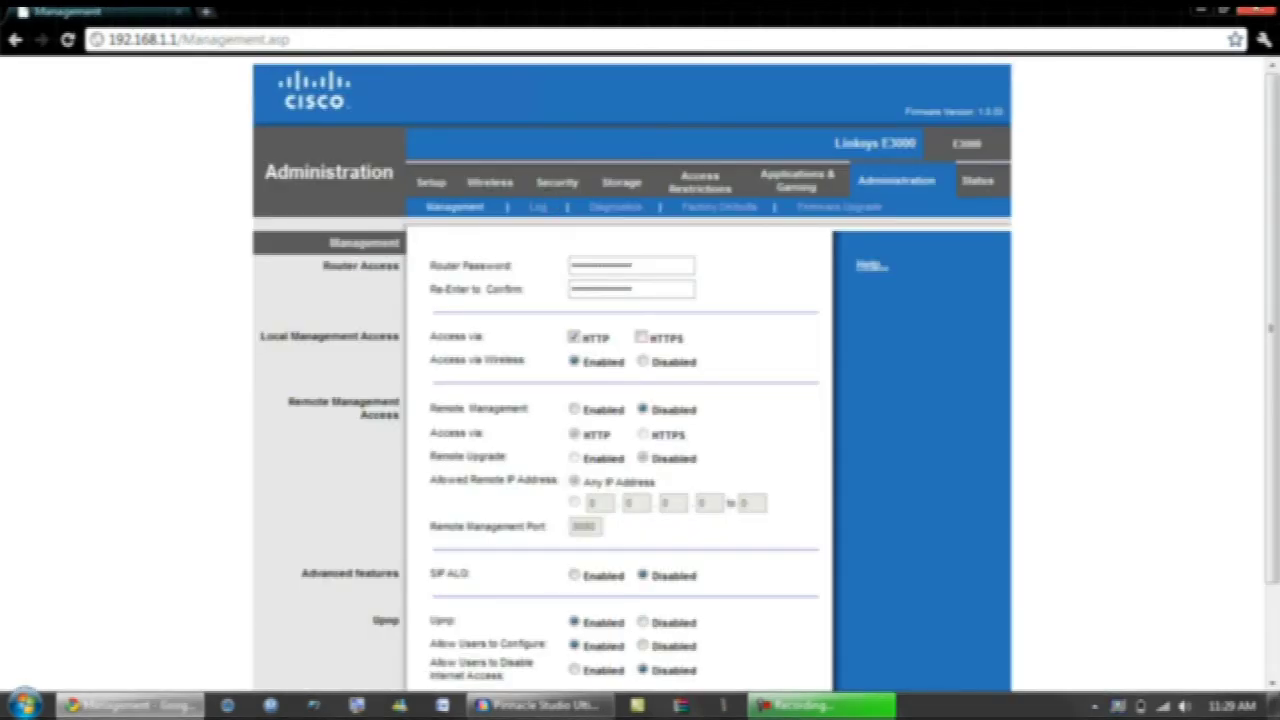
Step: Close the Chrome window holding the router admin pages
left_click(1255, 10)
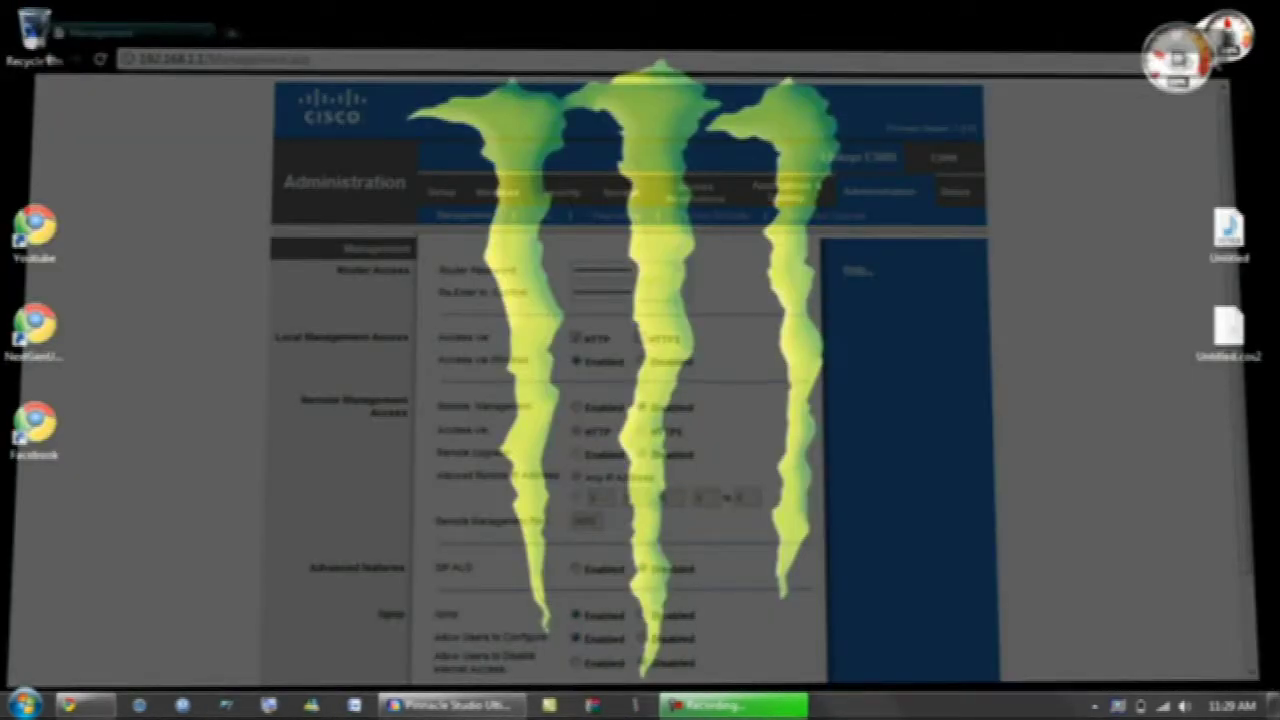